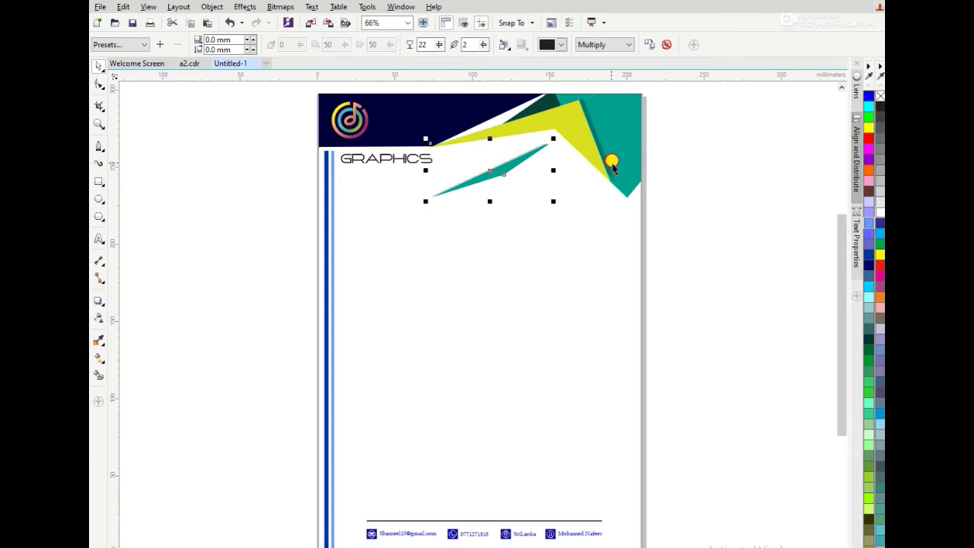
Pull the header shapes, footer contact strip and side stripes apart, leaving the GRAPHICS text selected
left_click(593, 109)
left_click_drag(593, 108, 592, 132)
left_click_drag(537, 106, 529, 130)
left_click_drag(568, 99, 571, 115)
left_click_drag(486, 115, 517, 151)
left_click_drag(481, 522, 493, 497)
left_click_drag(332, 349, 365, 335)
left_click_drag(414, 141, 434, 162)
left_click(402, 159)
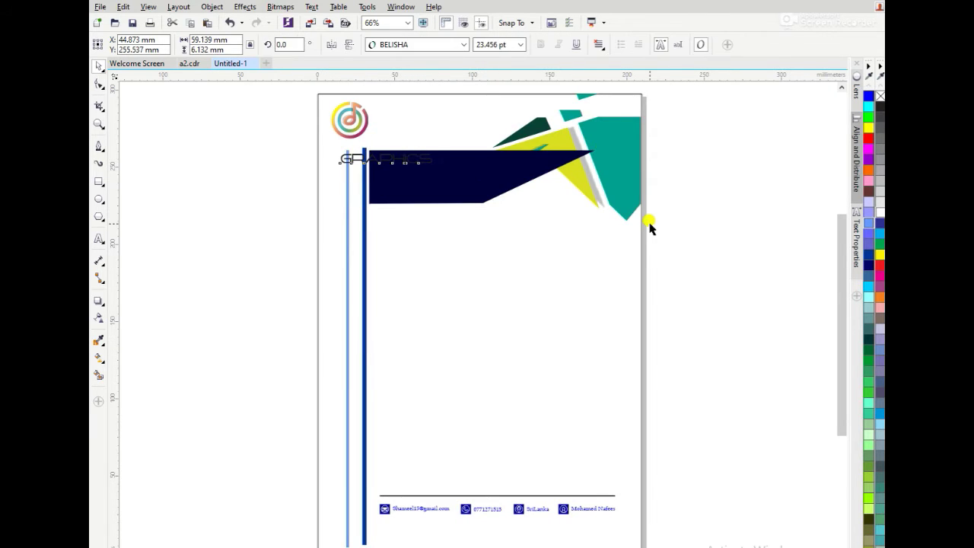
Undo all the moves of the header shapes, footer strip and side stripes, then clear the selection
key("ctrl+z")
key("ctrl+z")
key("ctrl+z")
key("ctrl+z")
key("ctrl+z")
key("ctrl+z")
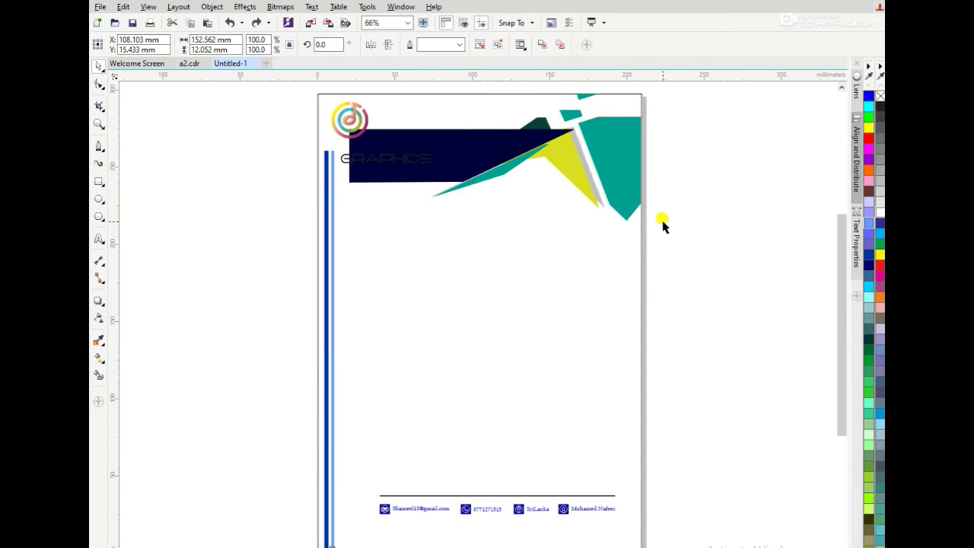
key("ctrl+z")
key("ctrl+z")
key("ctrl+z")
key("ctrl+z")
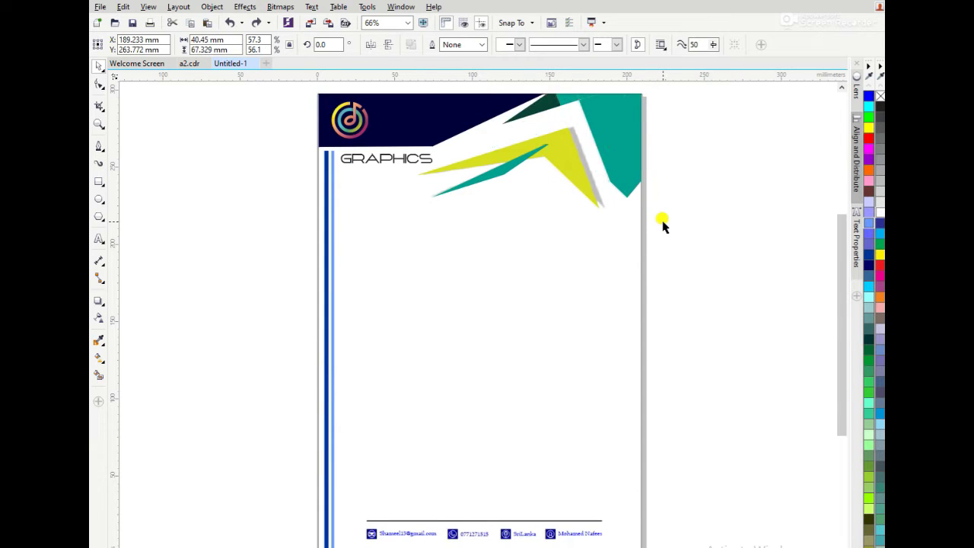
left_click(662, 225)
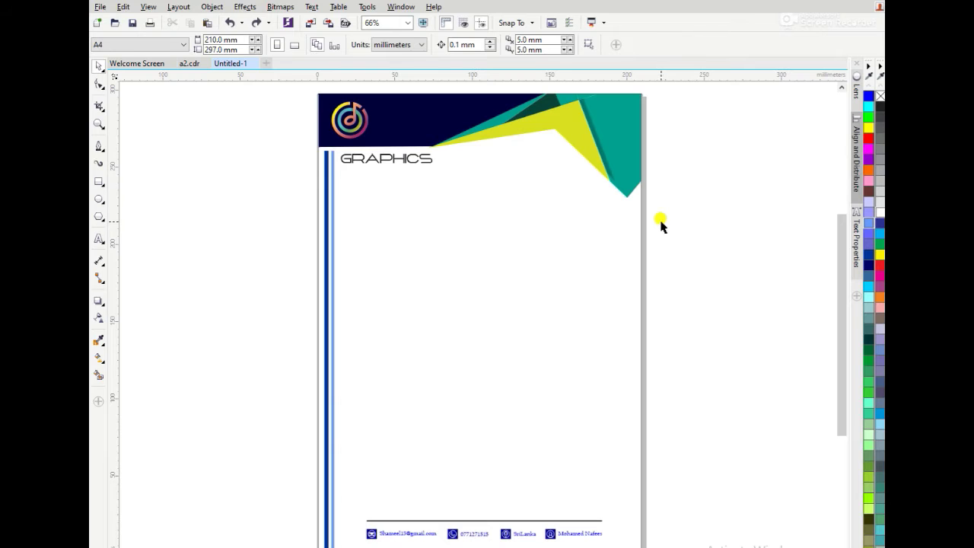
Move the round logo, the GRAPHICS text and the footer contact strip off the page beside its upper-left corner
left_click_drag(347, 128, 269, 127)
left_click_drag(391, 163, 258, 170)
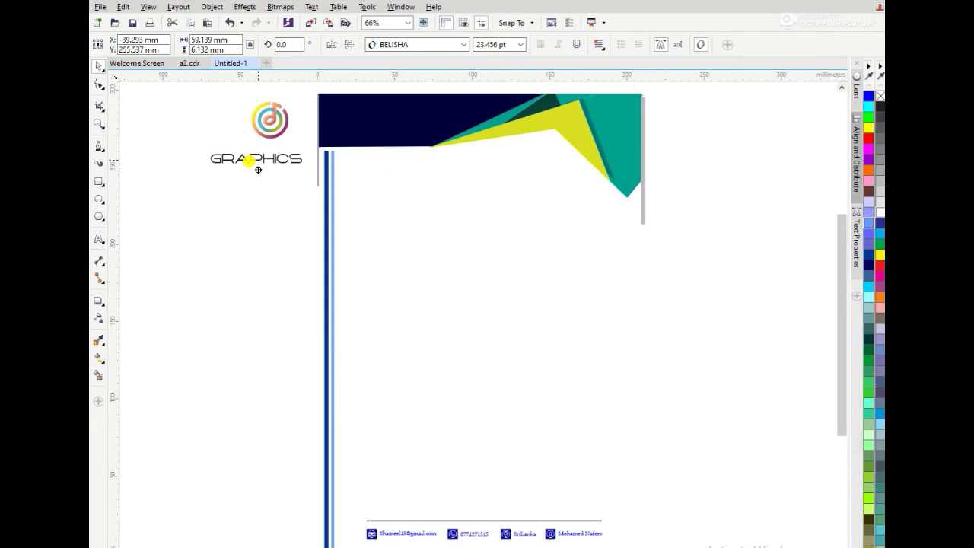
left_click_drag(526, 523, 212, 194)
Delete all the remaining header shapes and side stripes from the page
left_click(370, 137)
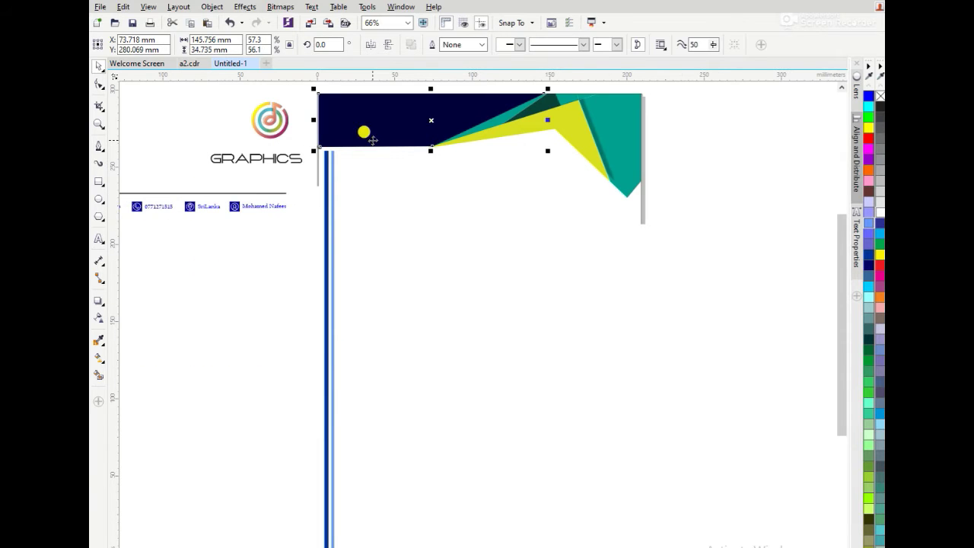
scroll(373, 144, "down", 2)
key("z")
left_click_drag(310, 104, 565, 388)
key("space")
left_click_drag(311, 94, 626, 494)
key("Delete")
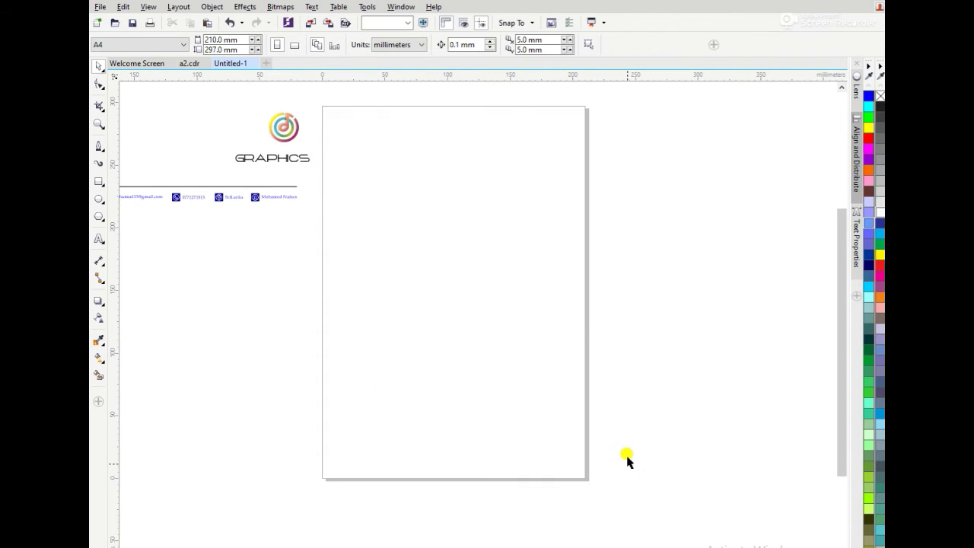
Add a page-sized 210 x 297 mm rectangle and a full-width copy reduced to about 49 mm high along the upper edge
double_click(98, 182)
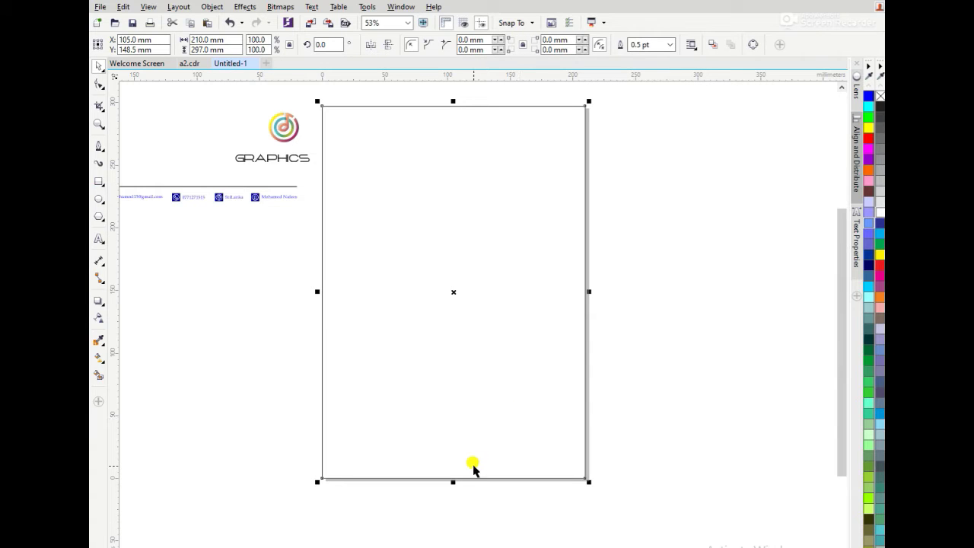
left_click(453, 481)
left_click_drag(452, 481, 498, 169)
key("z")
left_click_drag(287, 96, 657, 275)
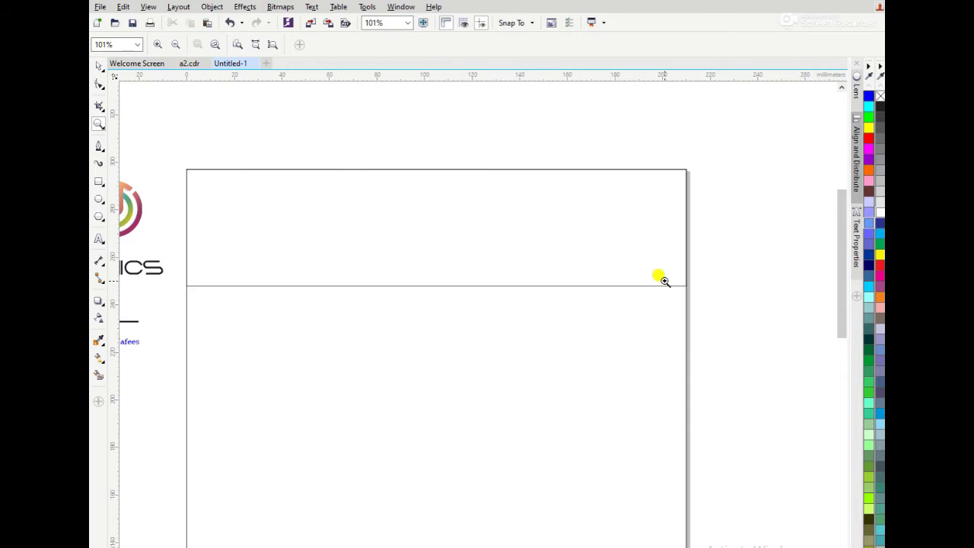
key("space")
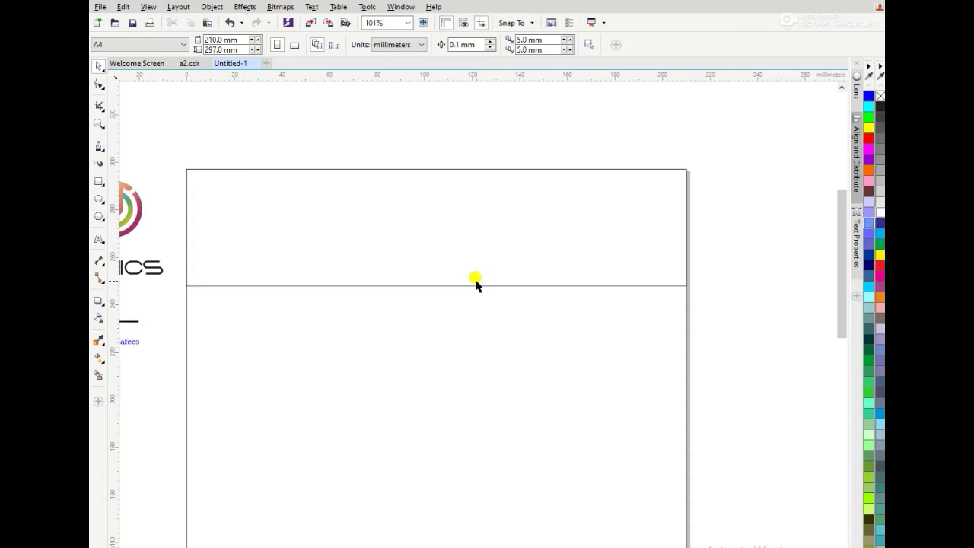
Copy the header strip as a rectangle about 52 mm wide in the page's upper-right corner and delete the full-width strip
left_click(474, 287)
left_click_drag(181, 227, 561, 228)
left_click(712, 207)
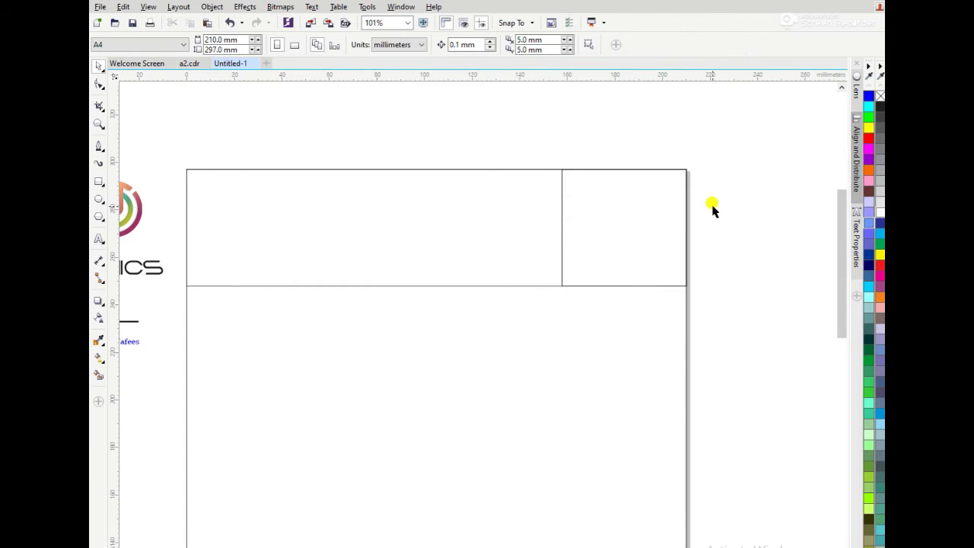
left_click(472, 286)
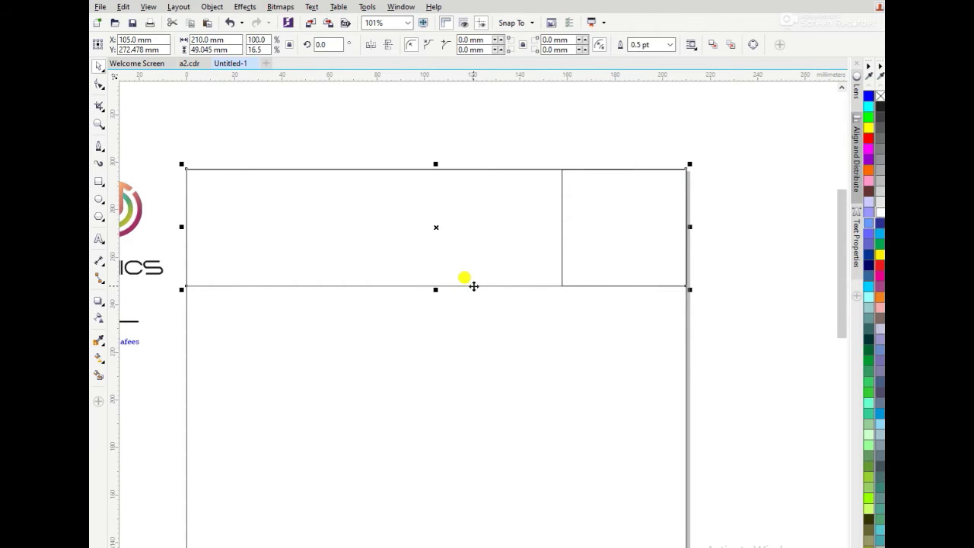
key("Delete")
Convert the corner rectangle to curves and move its lower-left node inward and down, giving a slanted shape about 58 mm high
double_click(562, 237)
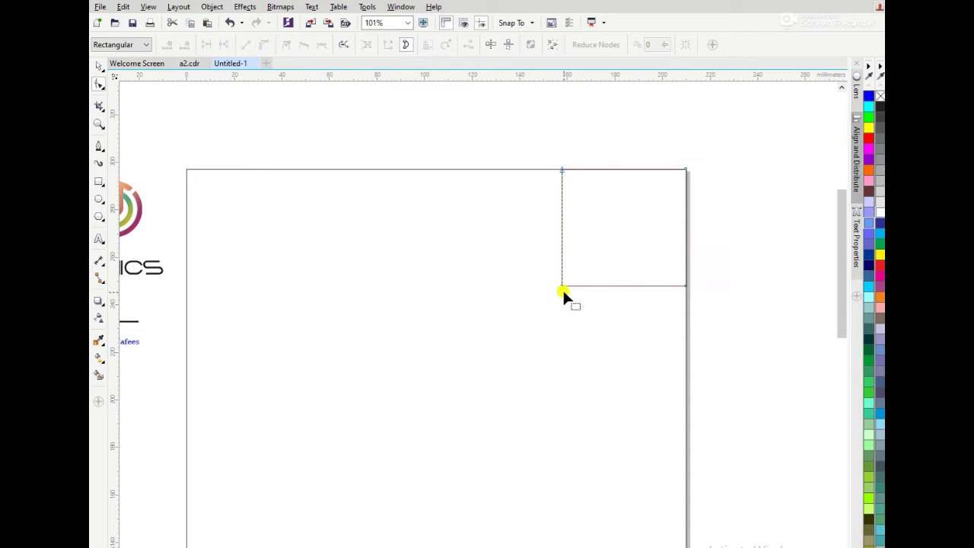
left_click_drag(564, 287, 656, 309)
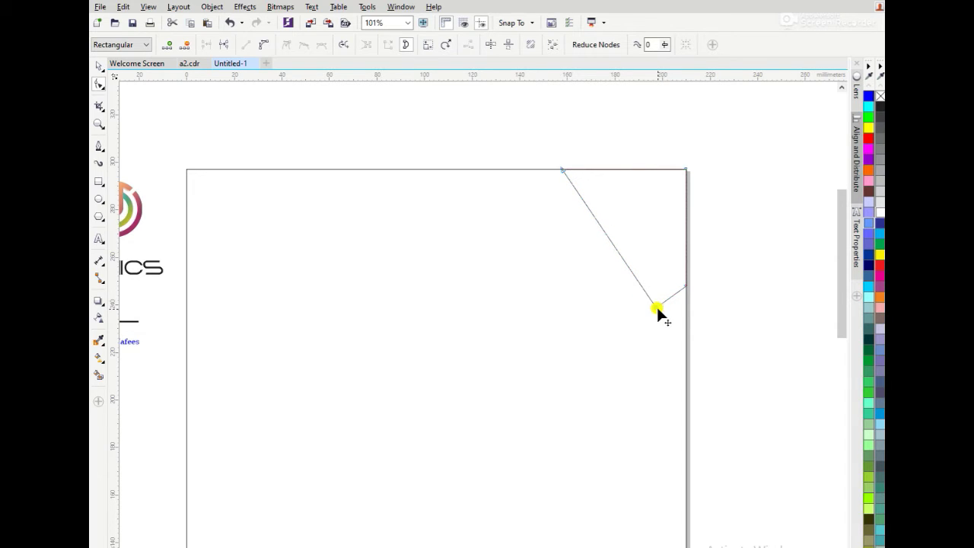
key("space")
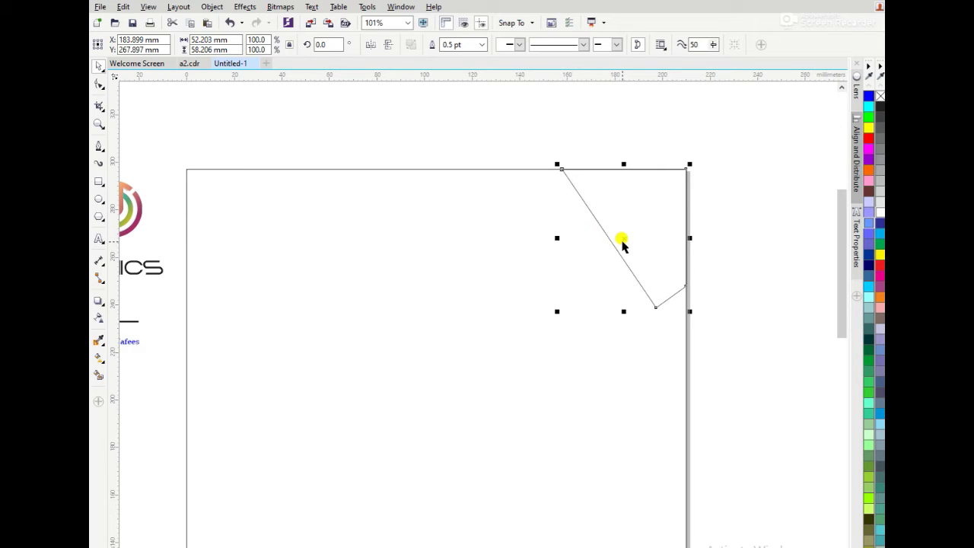
Copy the page-sized rectangle and reduce the copy to a full-width strip about 50 mm high along the page's upper edge
scroll(622, 242, "down", 2)
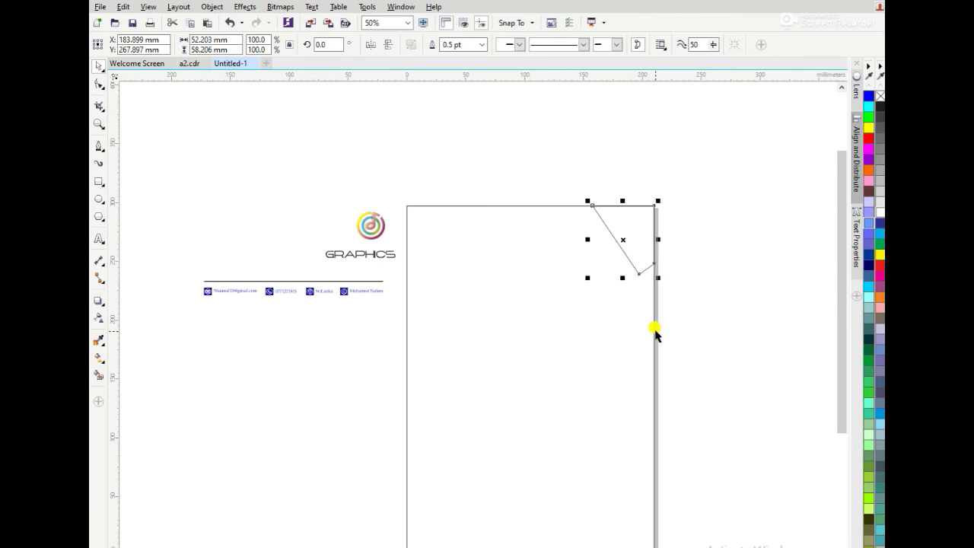
left_click(652, 330)
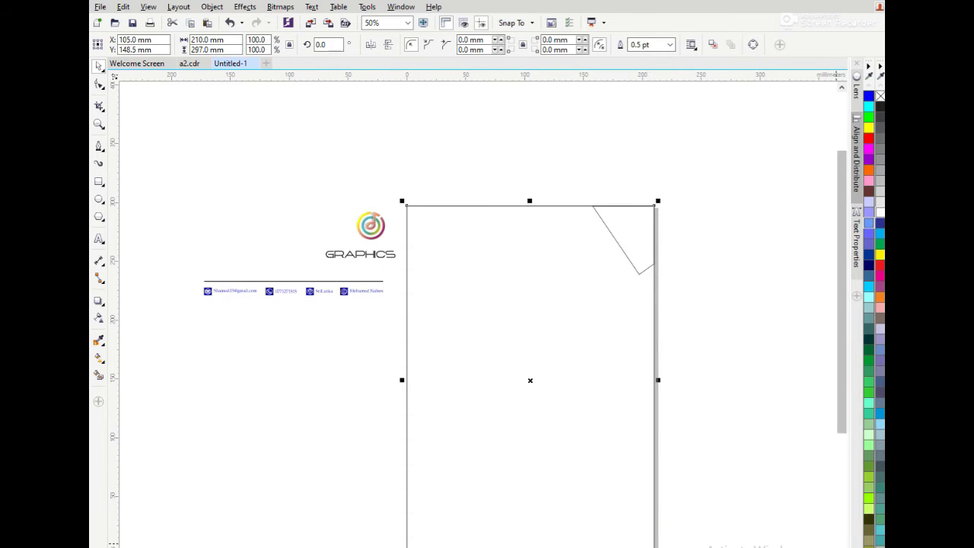
left_click(842, 547)
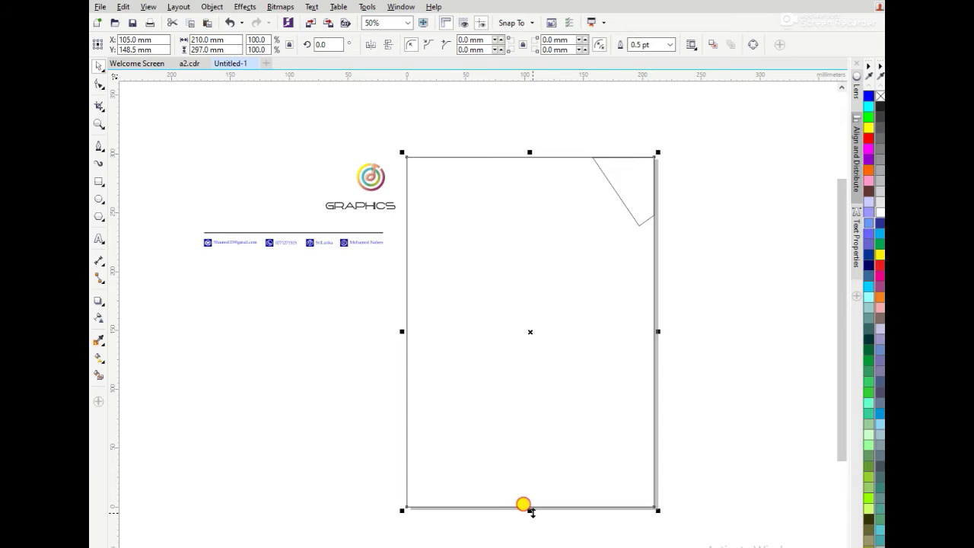
left_click_drag(531, 511, 582, 220)
key("z")
left_click_drag(388, 144, 695, 305)
key("space")
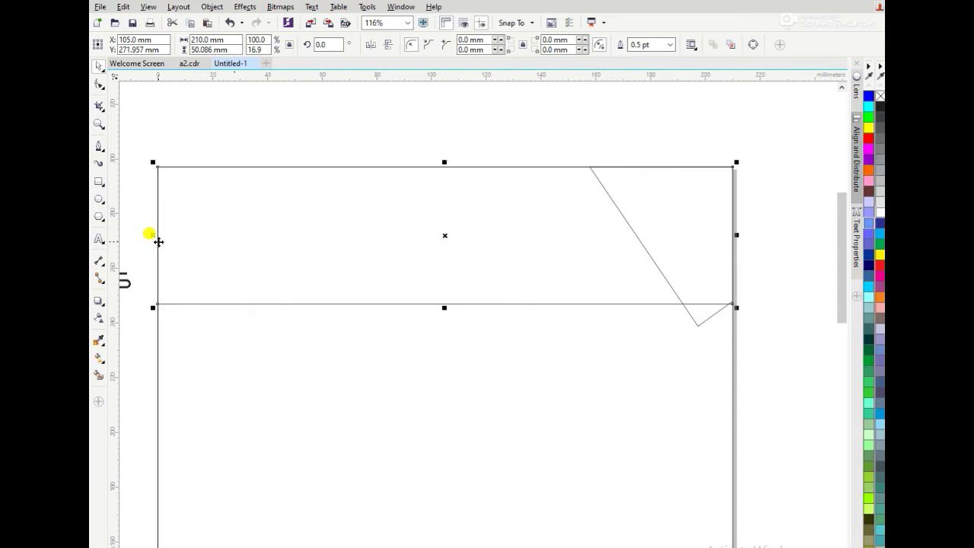
Narrow the new strip from both sides to about 119 mm wide and convert it to curves
left_click_drag(153, 235, 354, 240)
left_click_drag(737, 235, 684, 236)
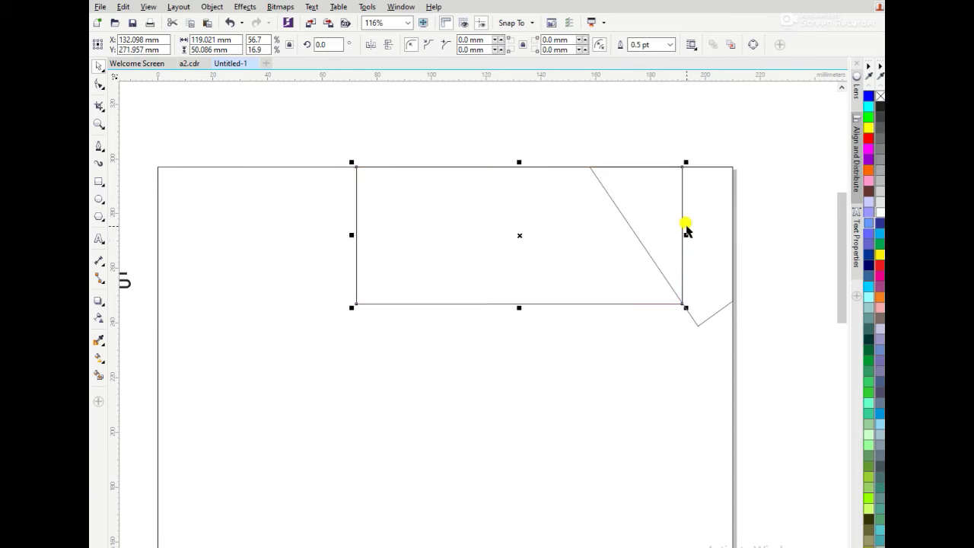
left_click(752, 44)
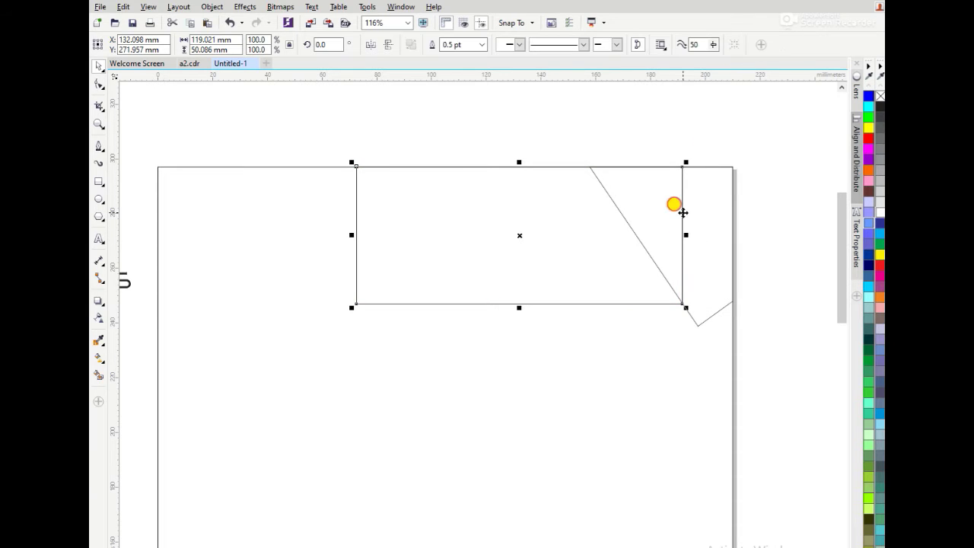
Reshape the strip into a bent wedge by gathering its left nodes, shifting the upper-right node inward and bending the lower edge upward
key("F10")
left_click_drag(682, 167, 631, 181)
left_click_drag(356, 168, 352, 250)
left_click_drag(355, 303, 354, 255)
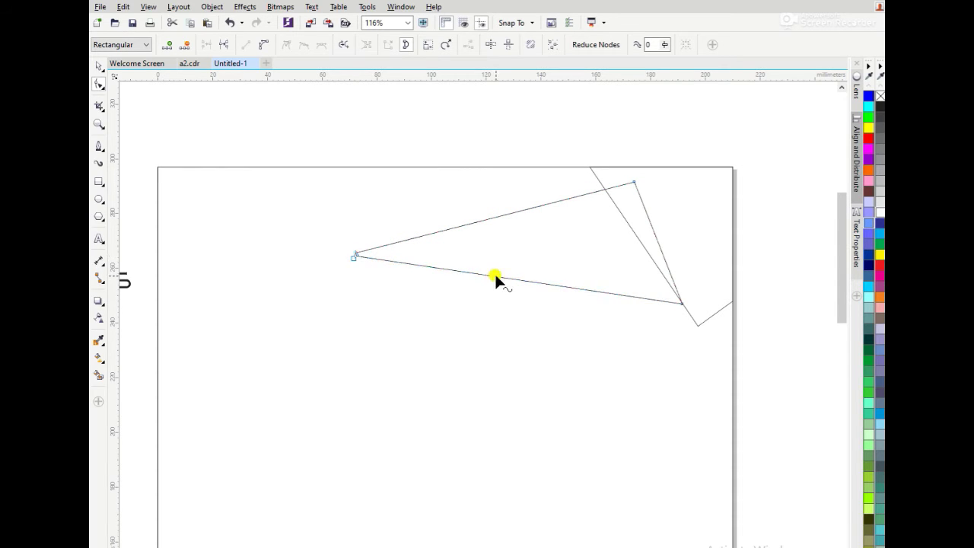
left_click_drag(496, 277, 604, 221)
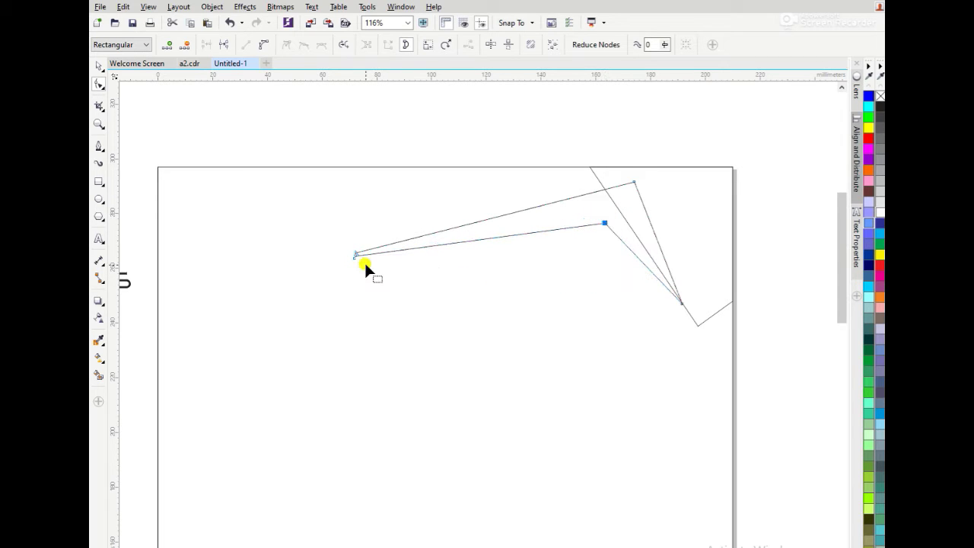
Reduce the wedge's left end to a single point, extend that tip slightly outward and lower the inner bend node
left_click(355, 254)
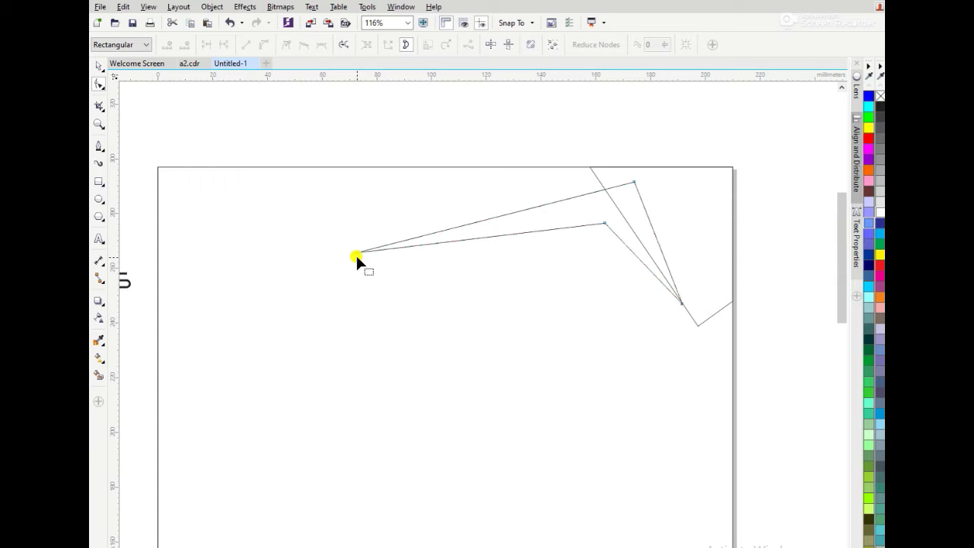
key("space")
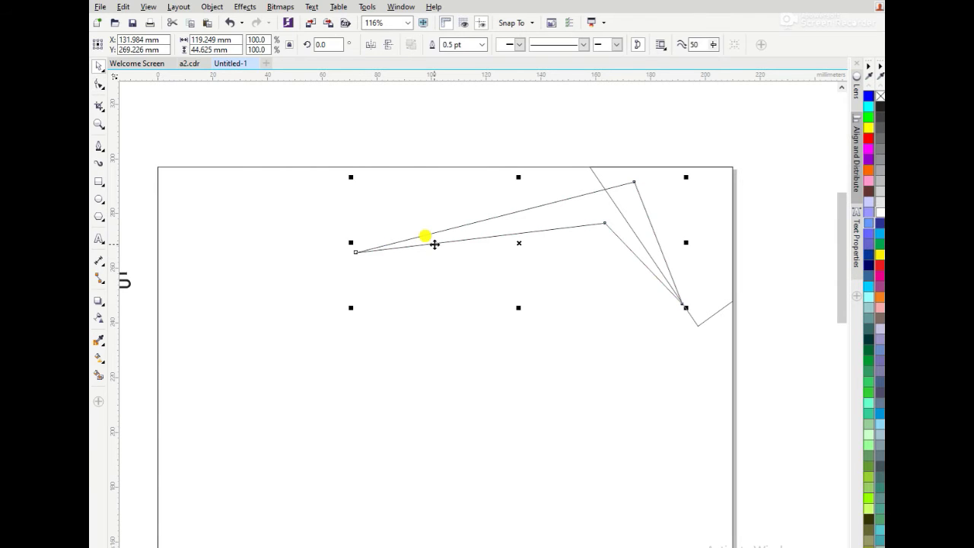
key("space")
left_click_drag(355, 252, 344, 261)
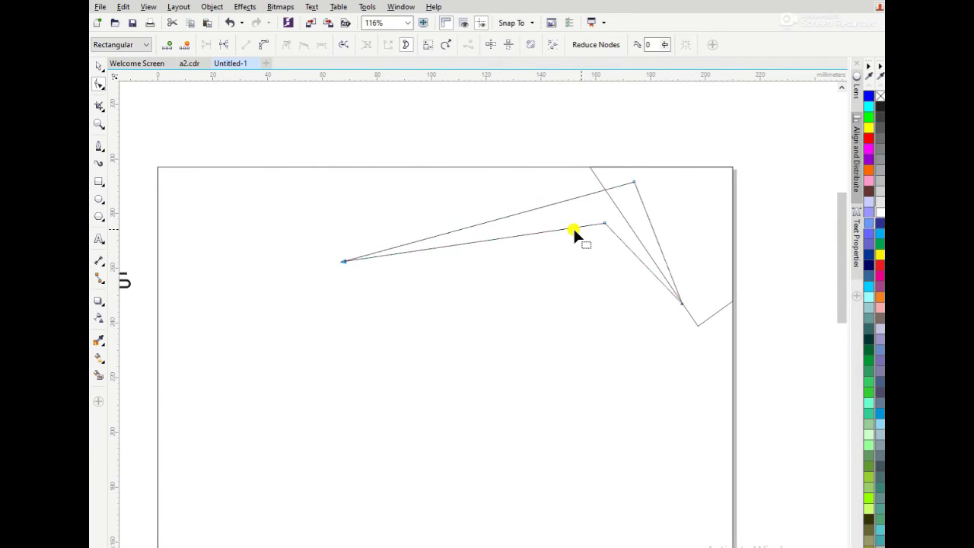
left_click_drag(605, 224, 607, 233)
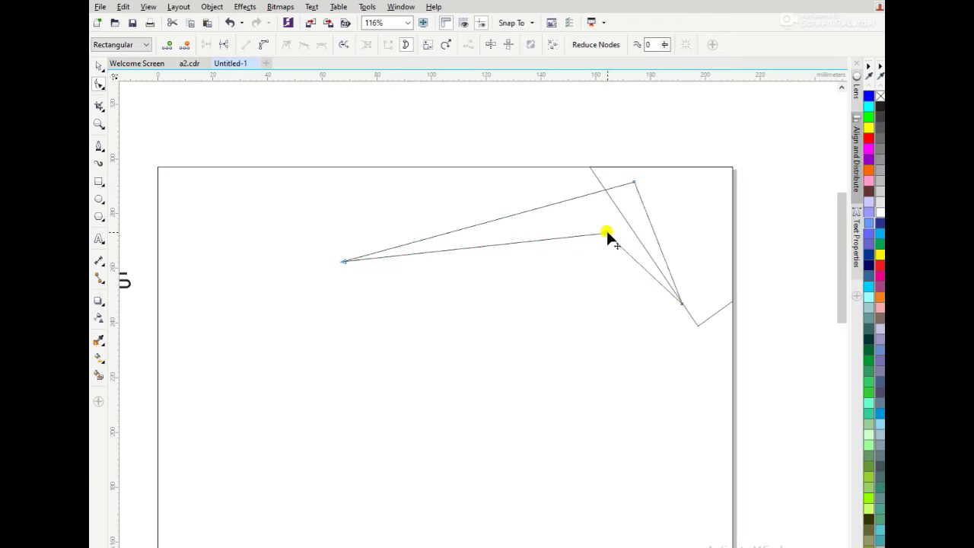
key("space")
left_click_drag(545, 206, 526, 203)
key("ctrl+z")
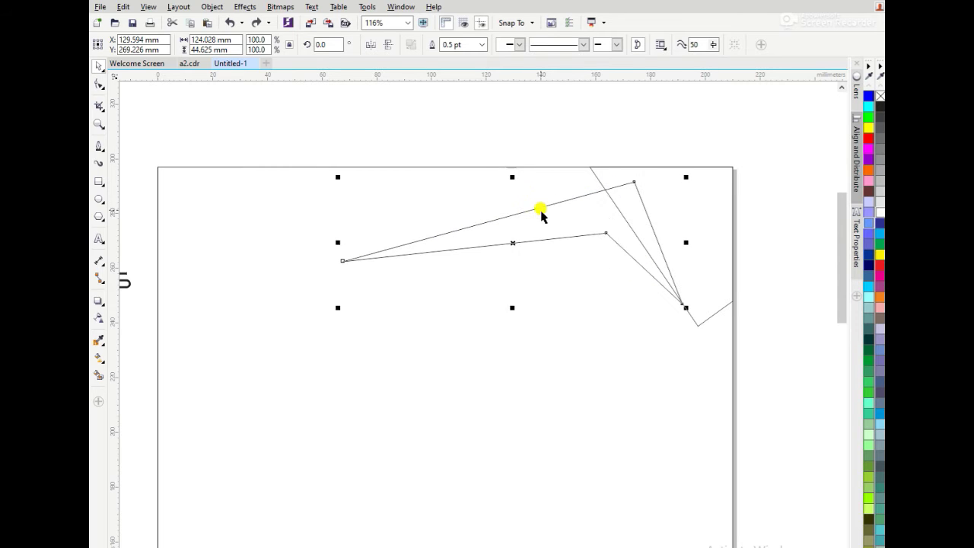
left_click(515, 241)
key("space")
key("space")
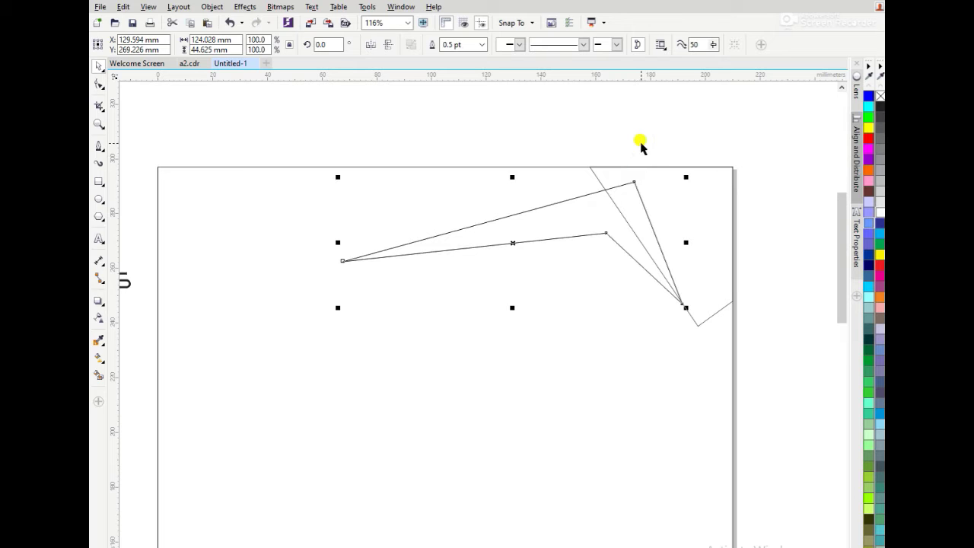
Set the wedge's rotation centre on its left tip and make a copy rotated upward by about 13 degrees
left_click(663, 246)
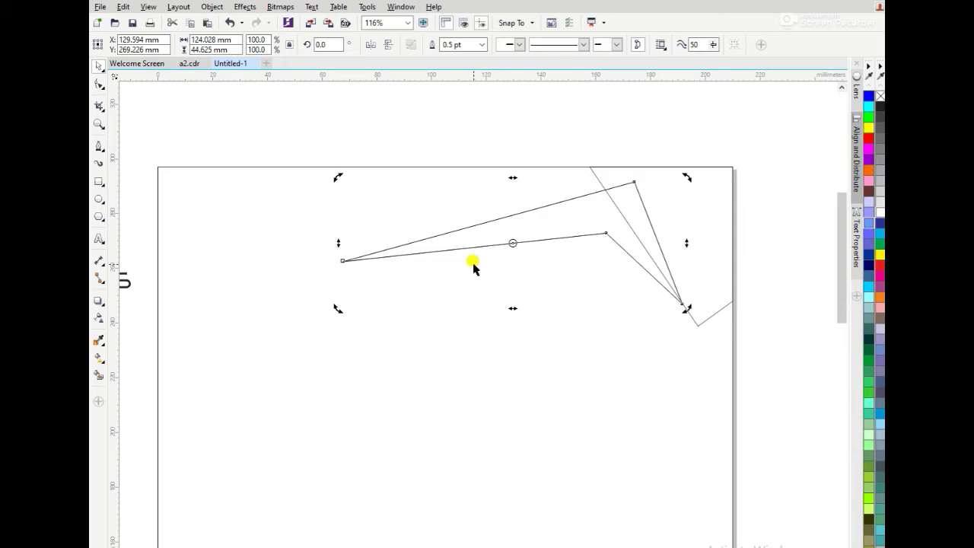
left_click_drag(513, 243, 343, 260)
left_click_drag(685, 310, 683, 233)
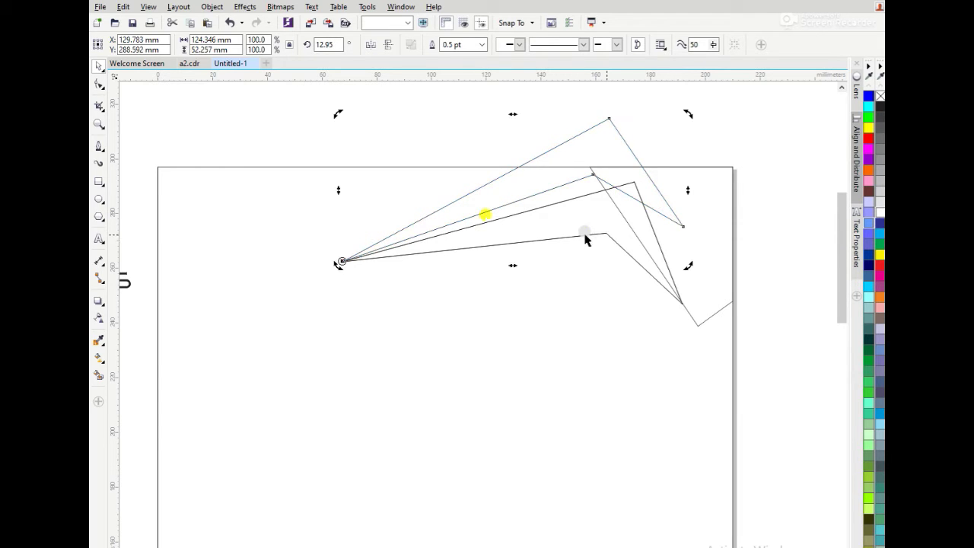
Bend the rotated copy's lower edge down onto the first wedge's upper edge and move its inner corner node to the page's top edge
left_click(488, 212)
key("F10")
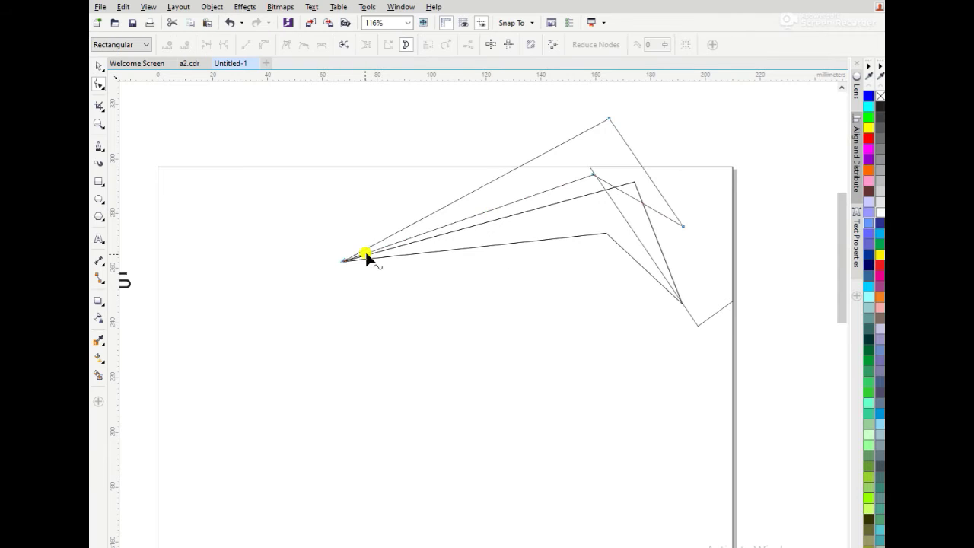
left_click(363, 252)
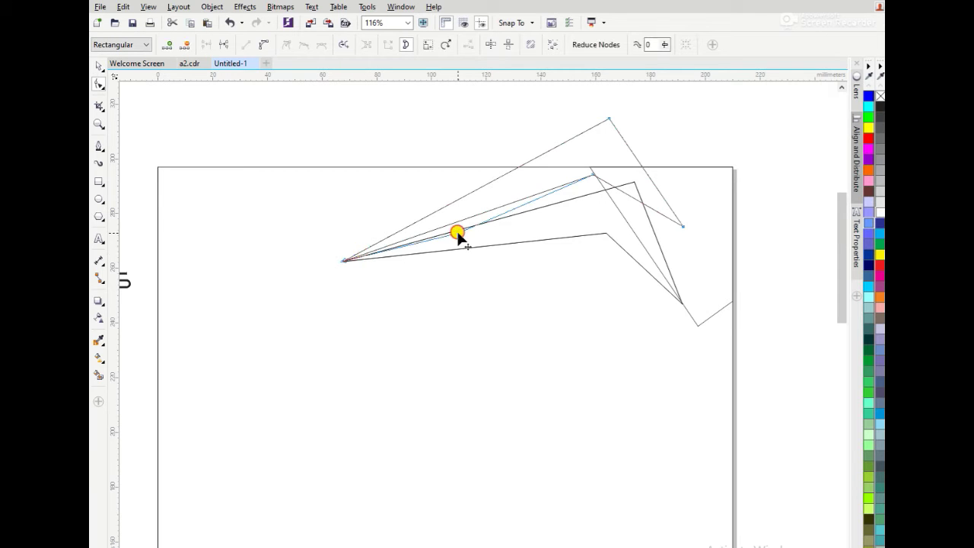
left_click_drag(458, 233, 464, 227)
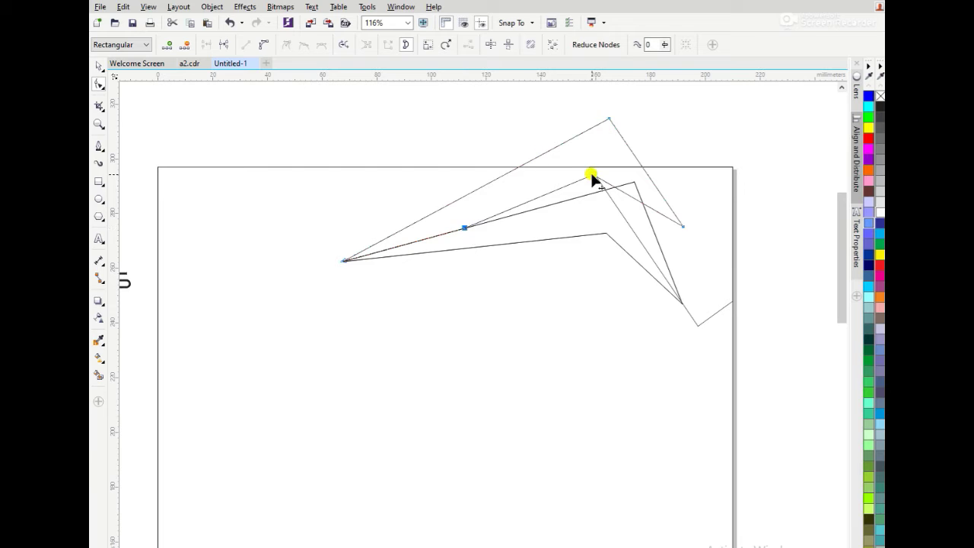
left_click_drag(593, 176, 520, 163)
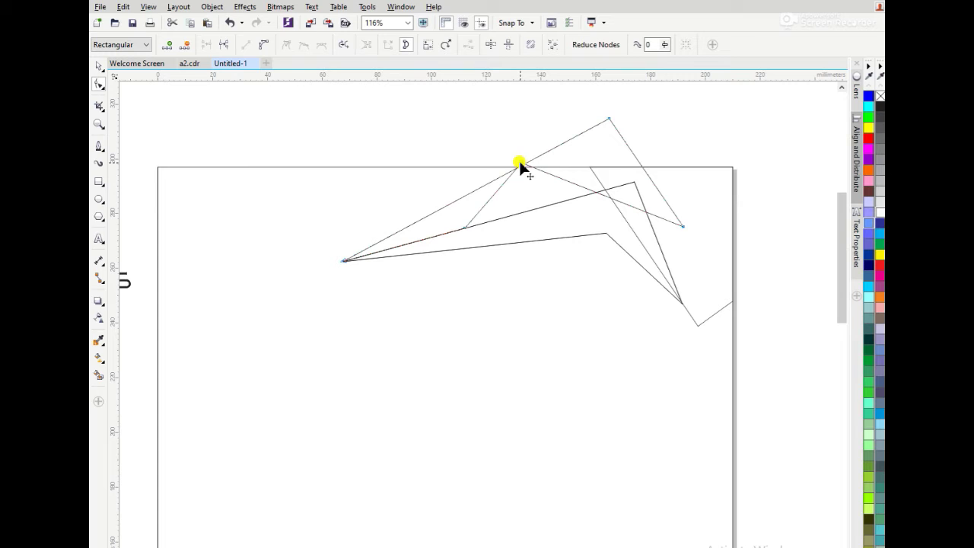
Shift the lower wedge's upper-right corner node slightly outward and bend the rotated copy's lower-right edge down to the wedge's upper edge
left_click(615, 189)
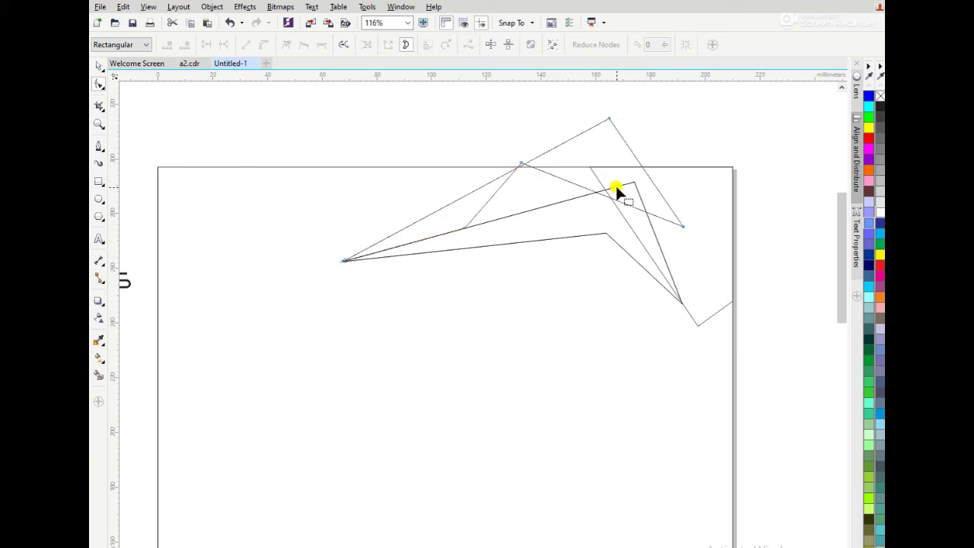
left_click_drag(633, 182, 624, 183)
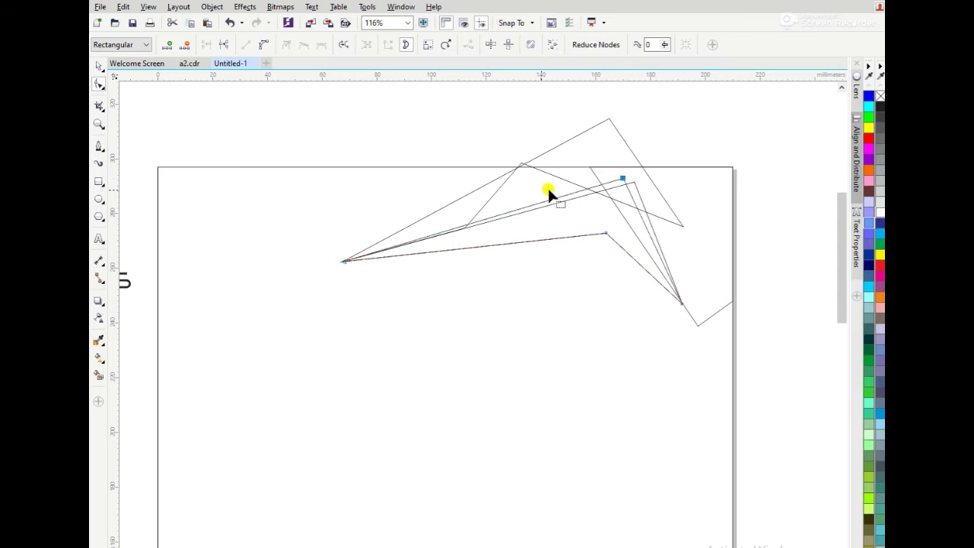
left_click(520, 157)
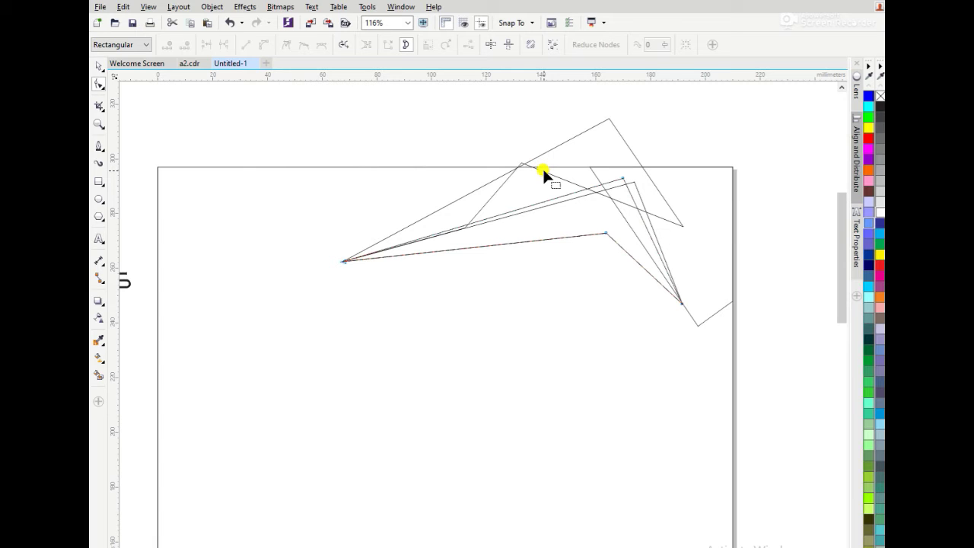
left_click(544, 171)
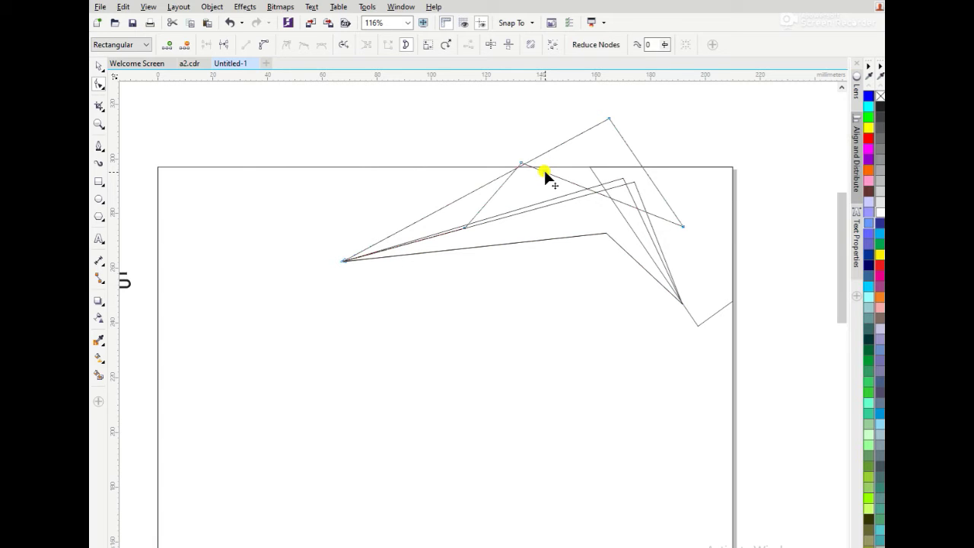
left_click(562, 186)
left_click_drag(575, 193, 575, 193)
key("space")
mouse_move(514, 210)
left_mouse_down()
mouse_move(528, 200)
mouse_move(513, 210)
left_mouse_up()
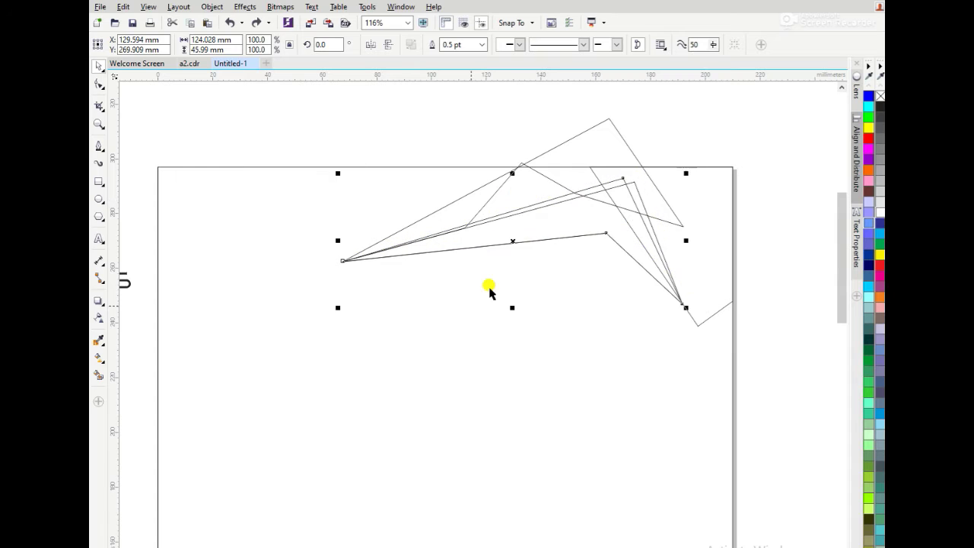
left_click(465, 307)
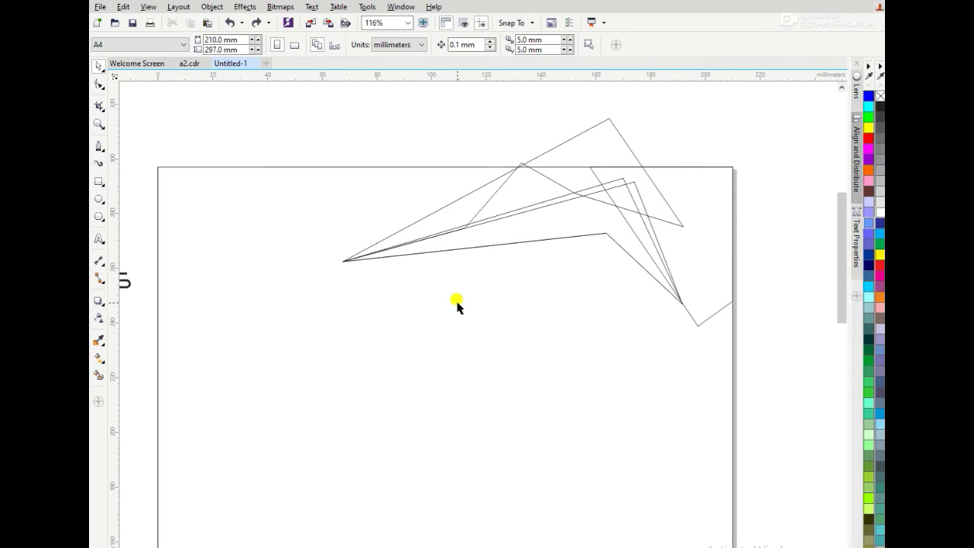
Smart-fill the upper-left wedge area, the sliver beneath it and the small area at the page's top edge with slate blue
left_click(99, 373)
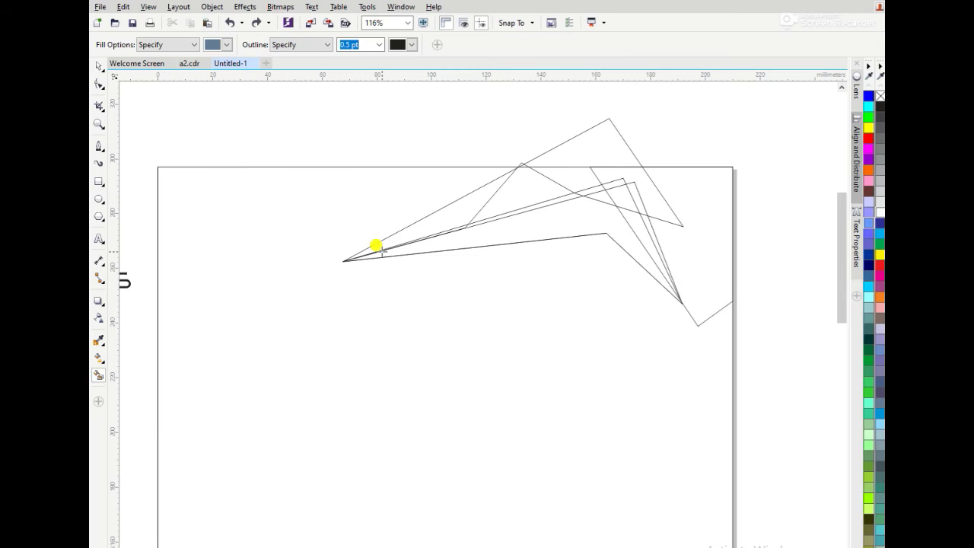
left_click(420, 221)
left_click(451, 231)
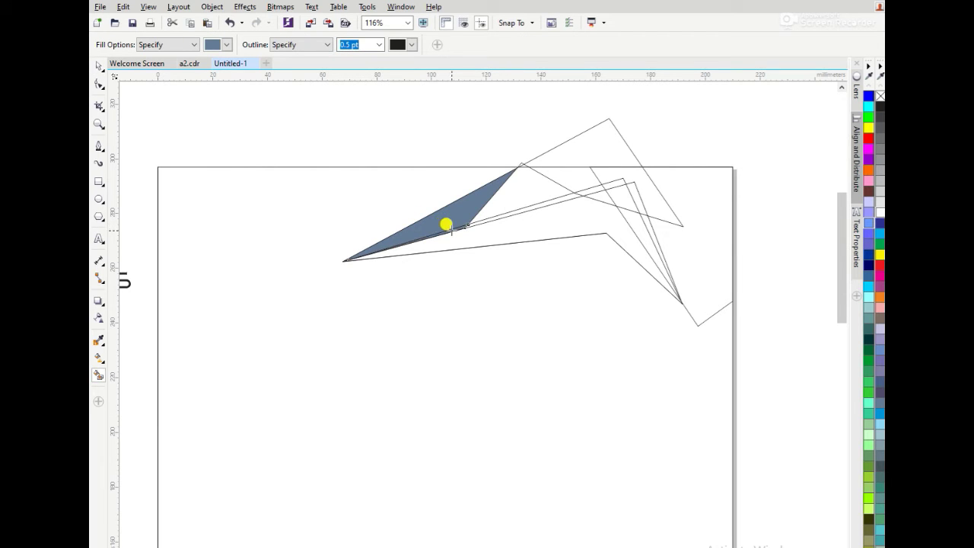
key("space")
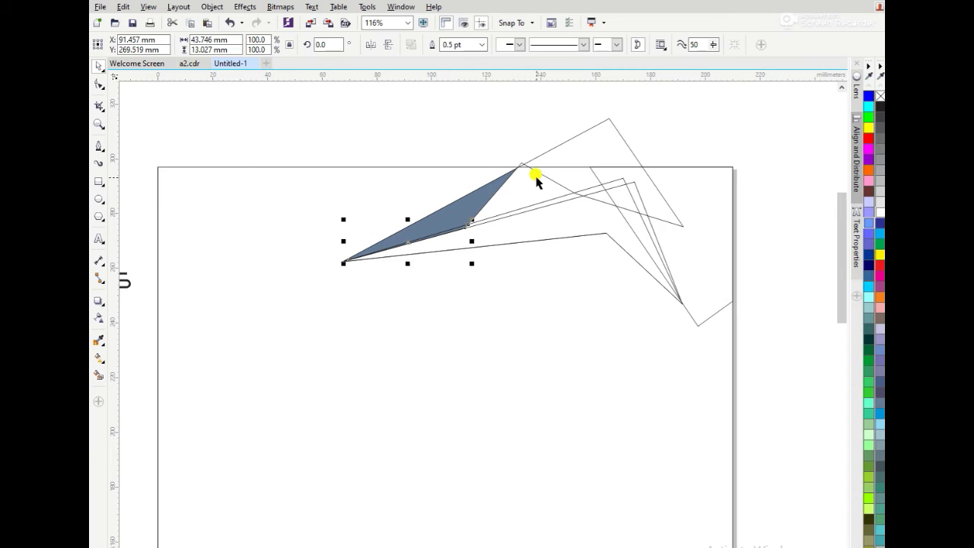
key("space")
left_click(570, 169)
Delete the rotated wedge copy's outline, keeping the filled pieces
key("space")
left_click(572, 135)
left_click(572, 141)
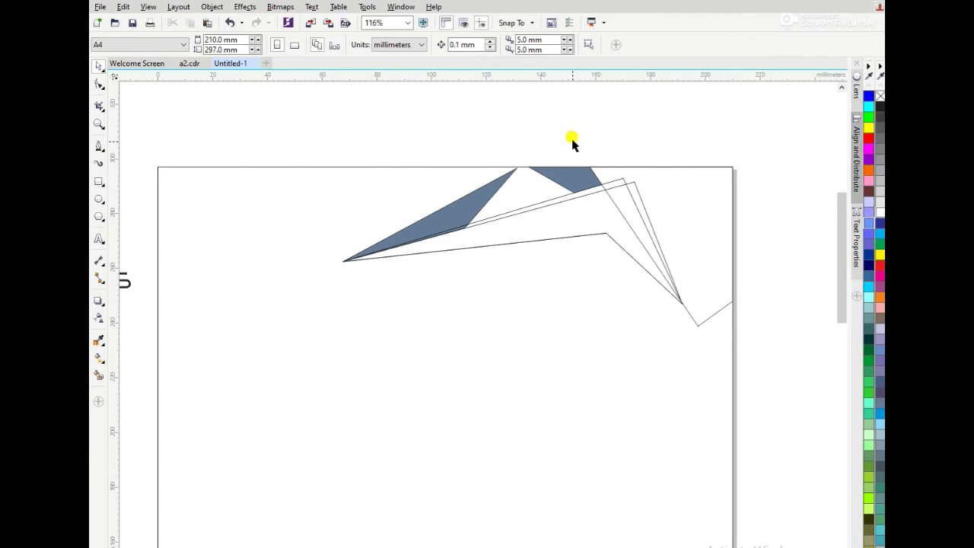
Try to smart-fill the white gap between the two blue pieces at the page's top edge
key("space")
left_click(525, 177)
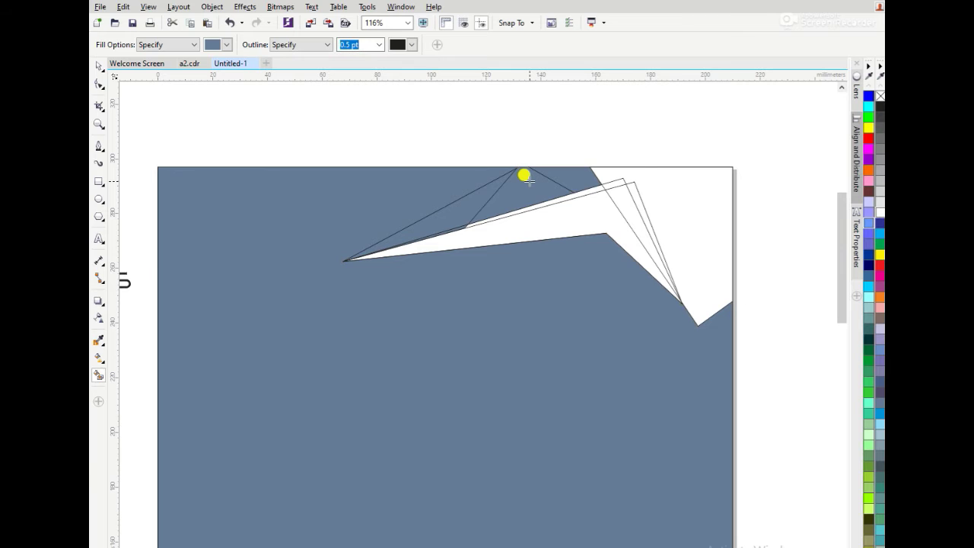
key("ctrl+z")
key("space")
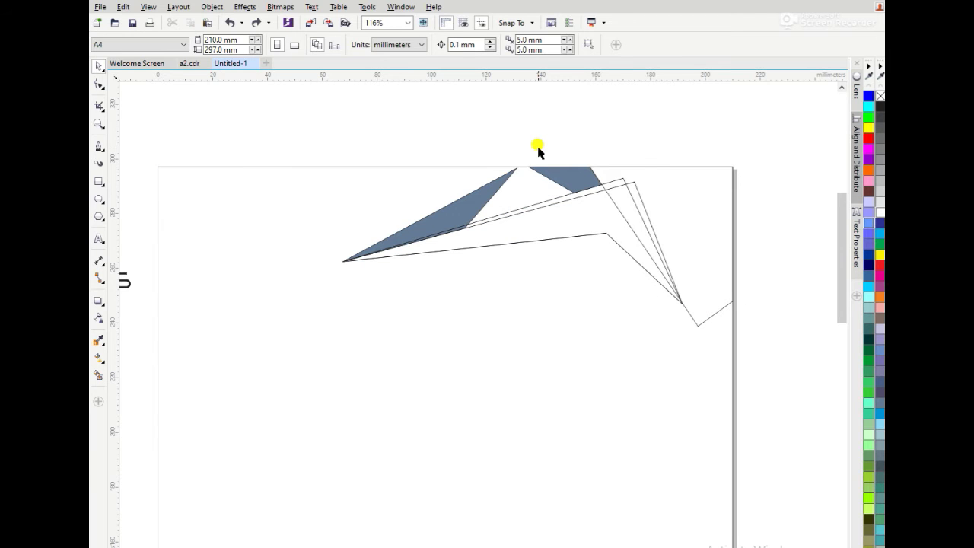
Delete the extra overlapping wedge outline and smart-fill both parts of the remaining bent wedge with slate blue
left_click(612, 185)
key("Delete")
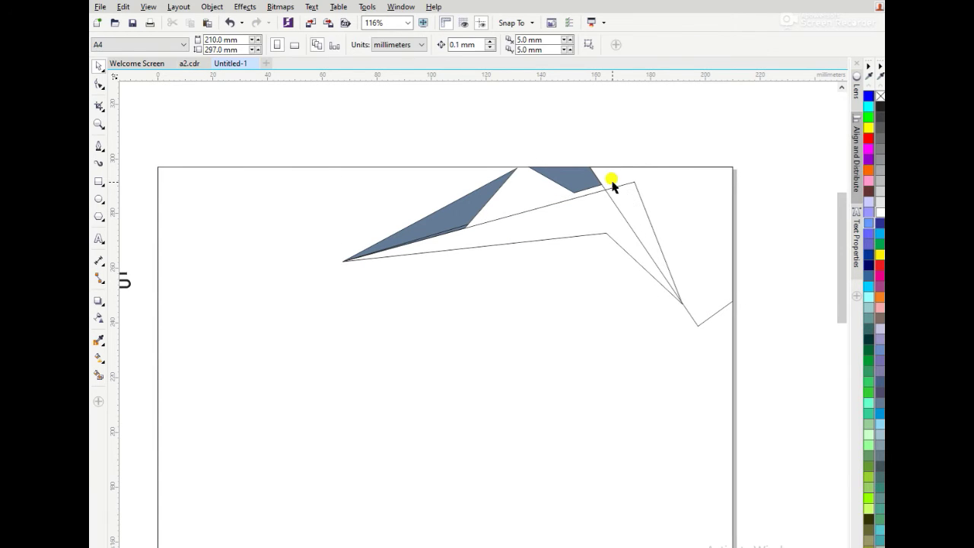
key("space")
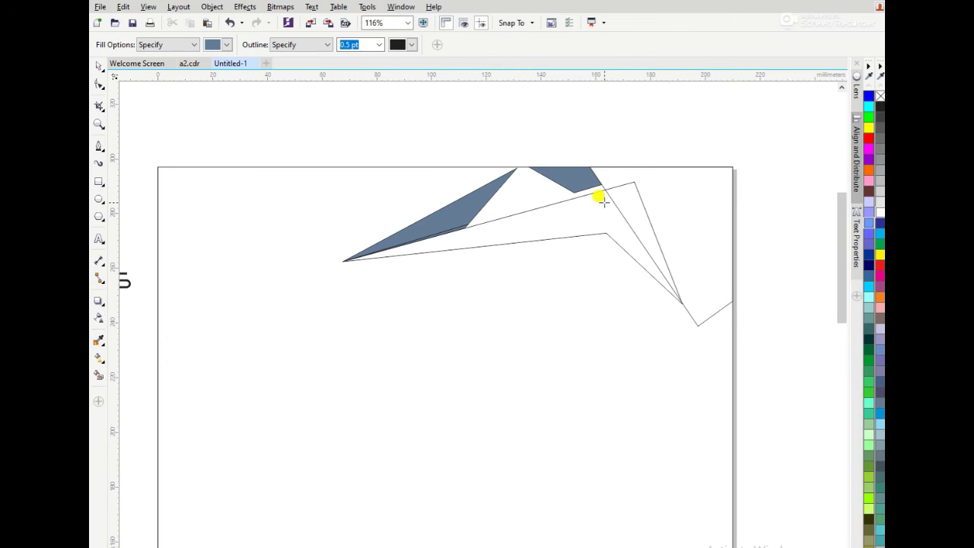
left_click(599, 196)
left_click(616, 190)
key("space")
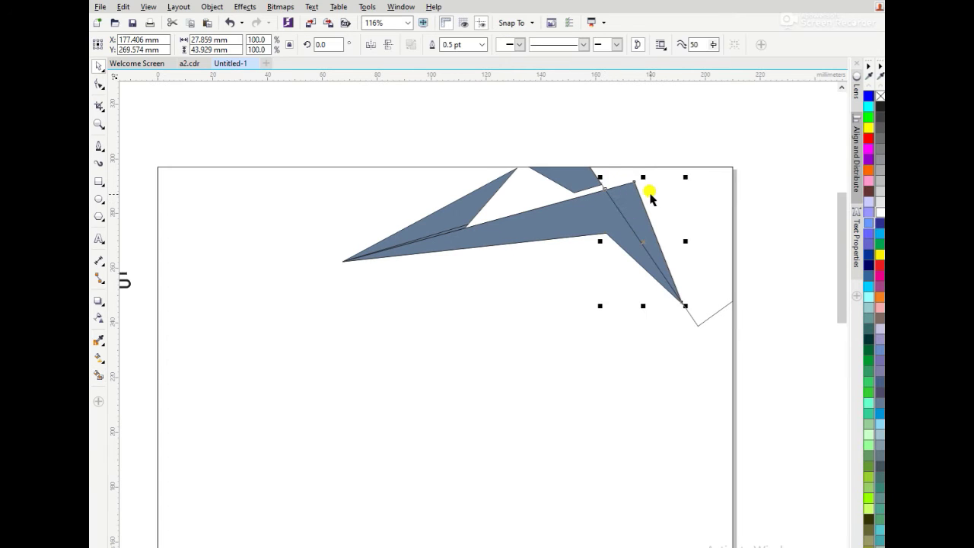
Fill the angular shape in the page's upper-right corner with a muted green
left_click(652, 196)
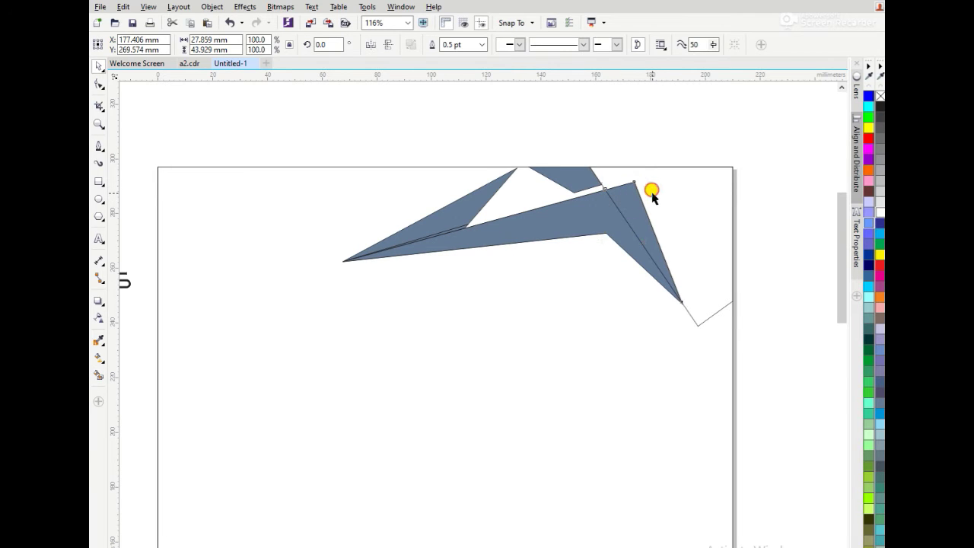
left_click(722, 306)
left_click(881, 126)
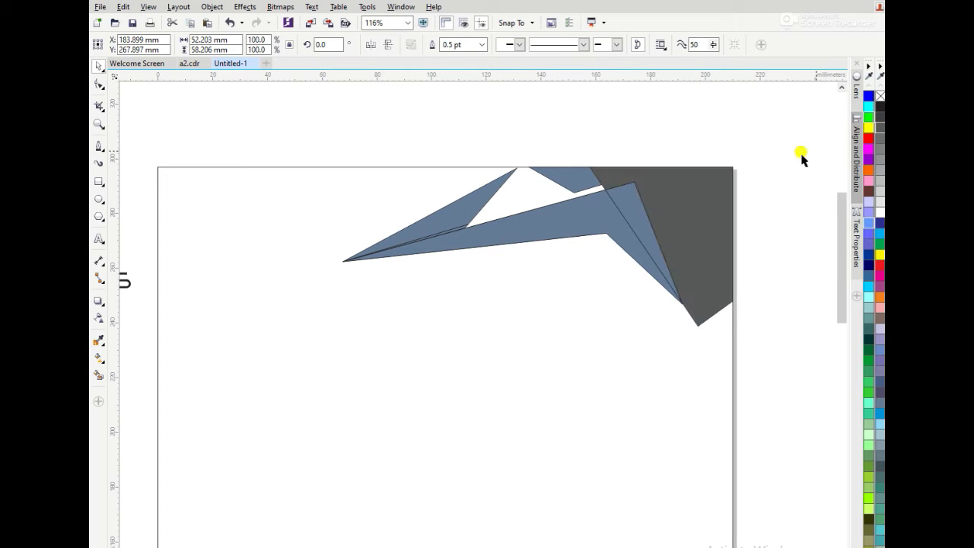
left_click(749, 153)
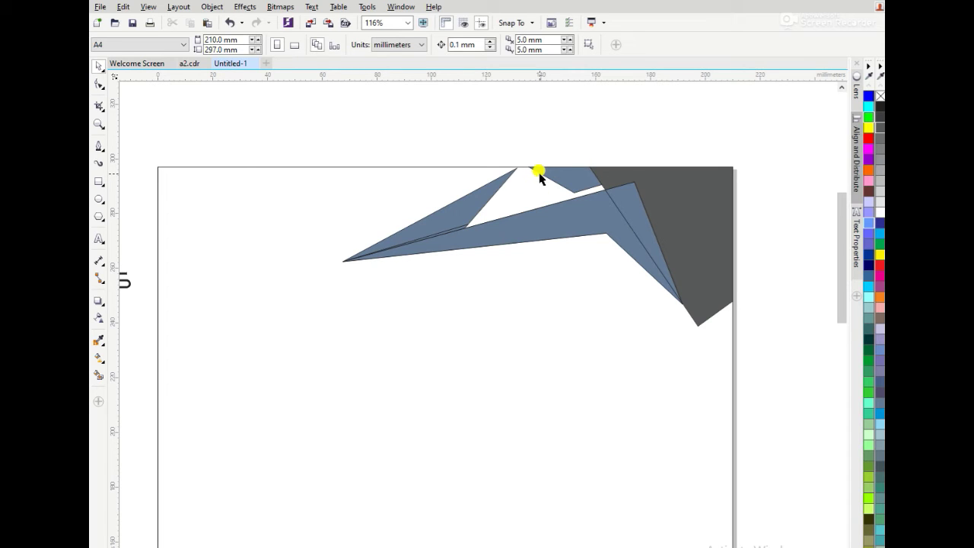
left_click(727, 240)
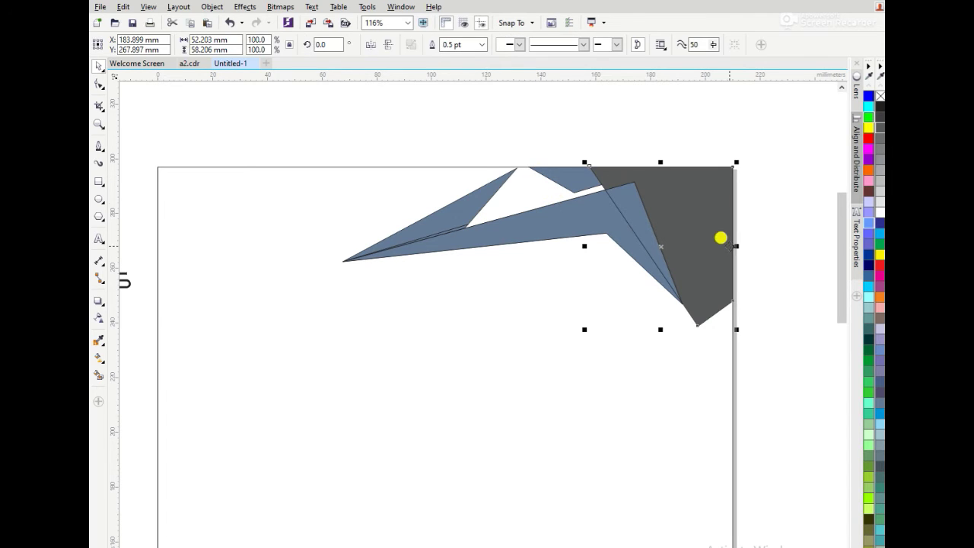
left_click(868, 371)
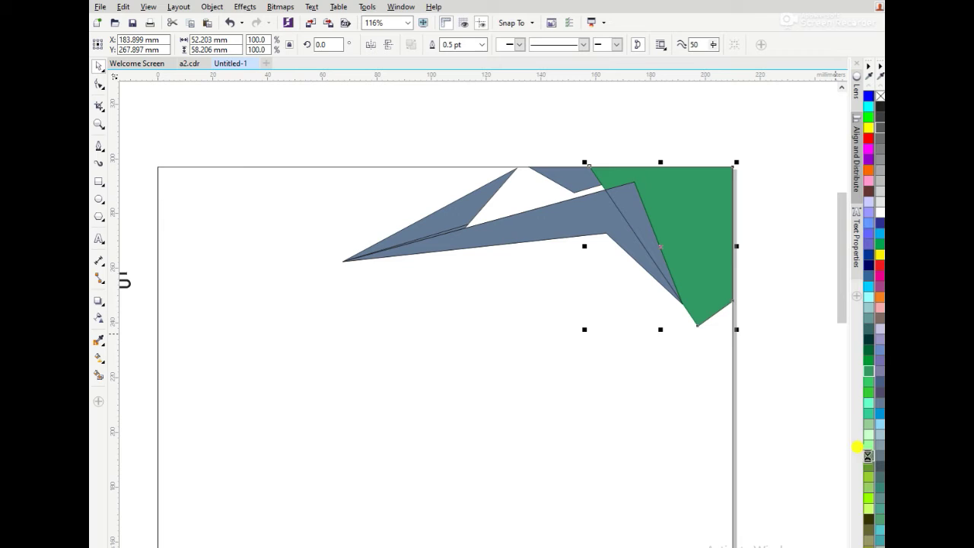
left_click(867, 455)
left_click(776, 323)
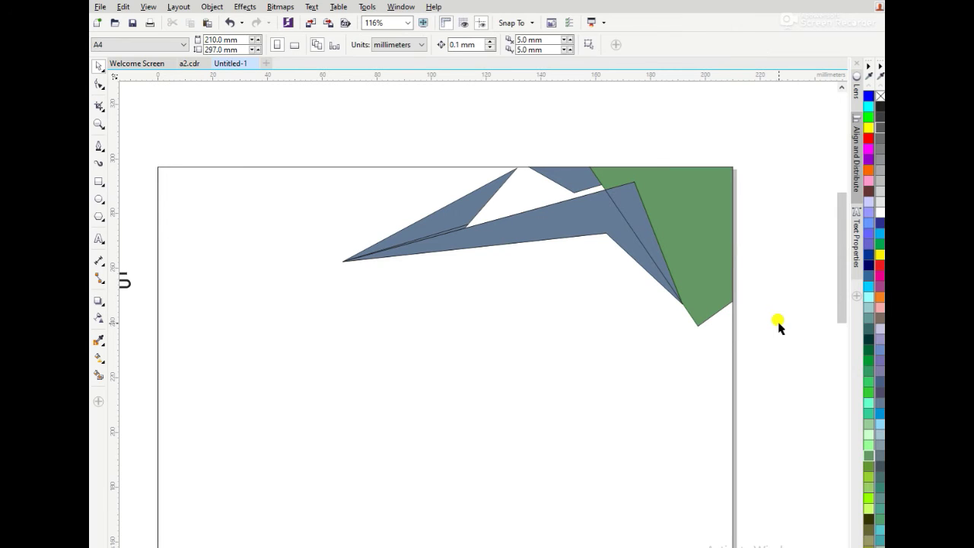
Weld the two blue parts of the bent wedge into one shape
left_click(620, 223)
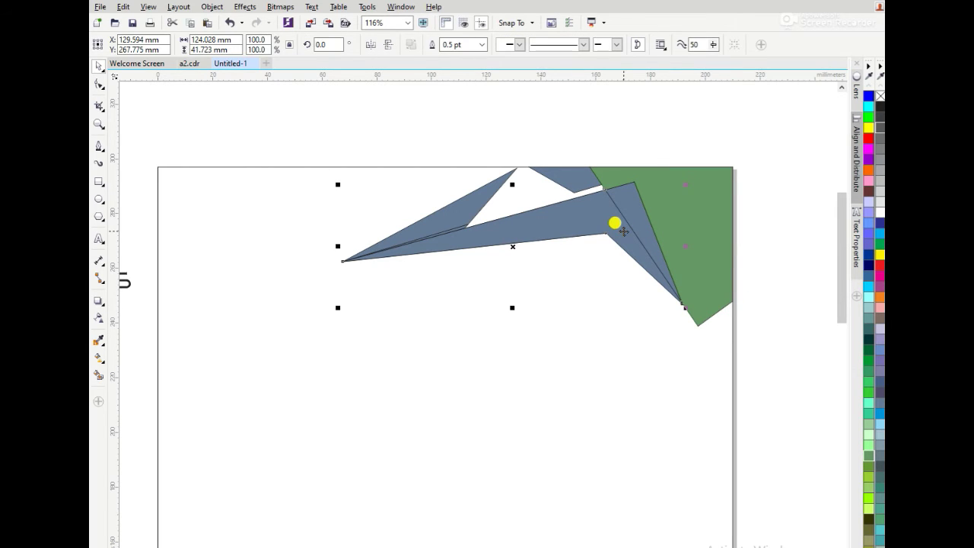
left_click(600, 215)
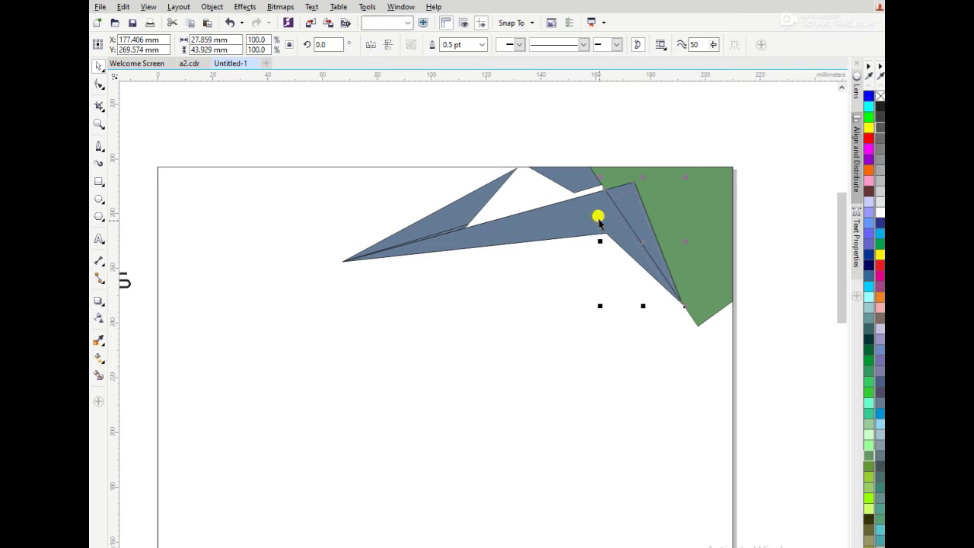
left_click(596, 215, "shift")
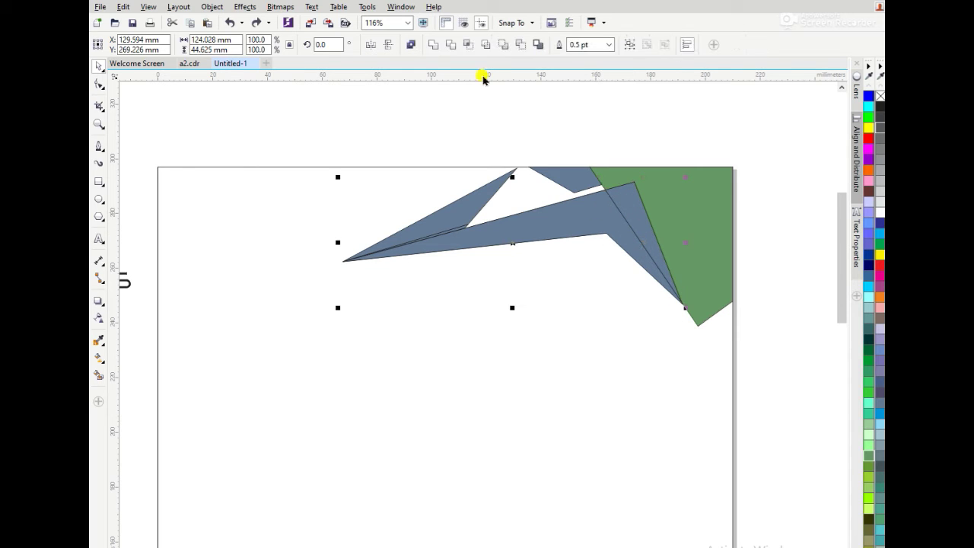
left_click(429, 43)
left_click(671, 133)
Fill the welded bent wedge with golden yellow
left_click(643, 218)
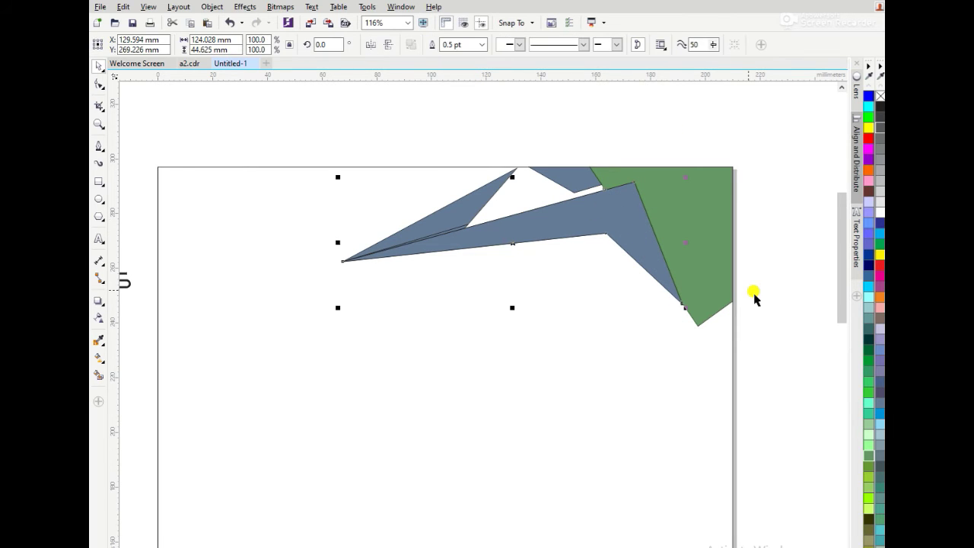
left_click(868, 546)
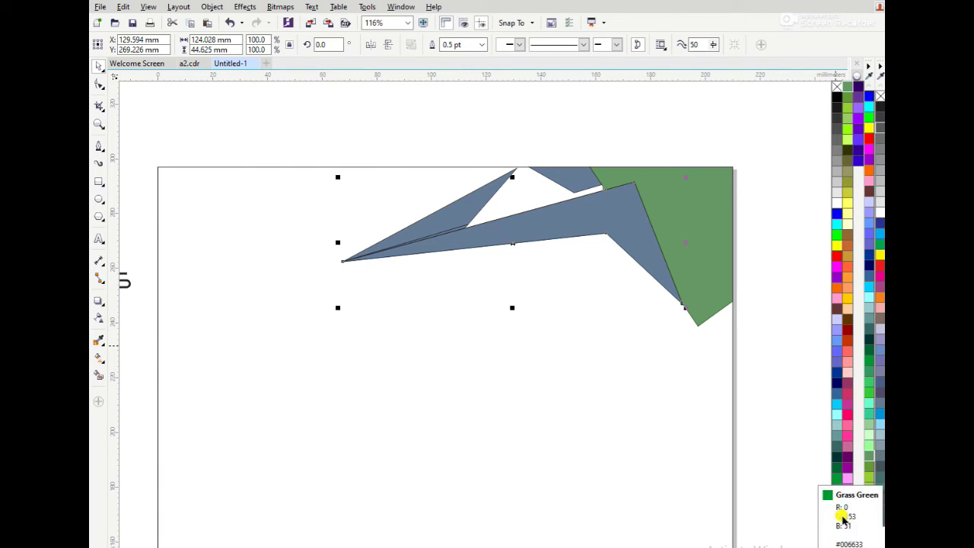
left_click(847, 298)
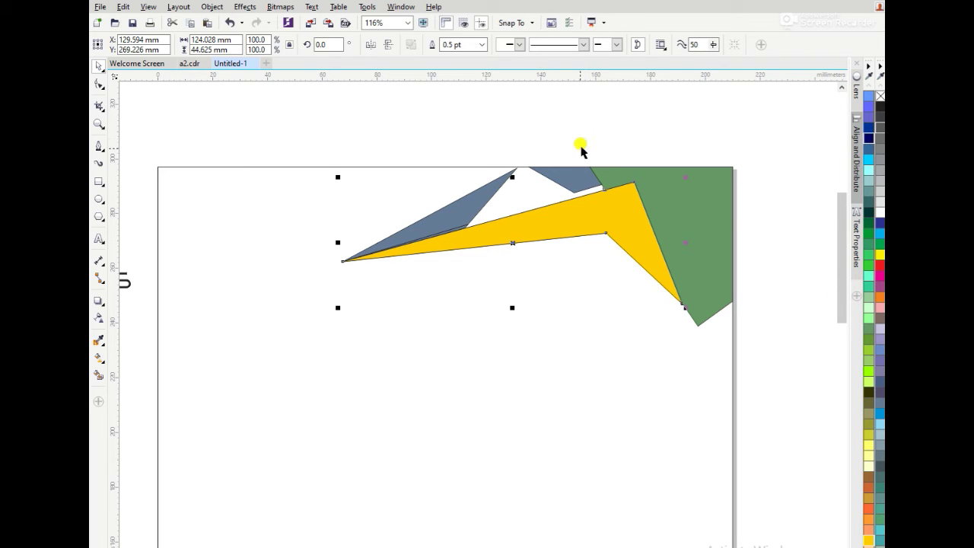
Try to weld the upper-left blue piece with the thin sliver beneath it
left_click(484, 202)
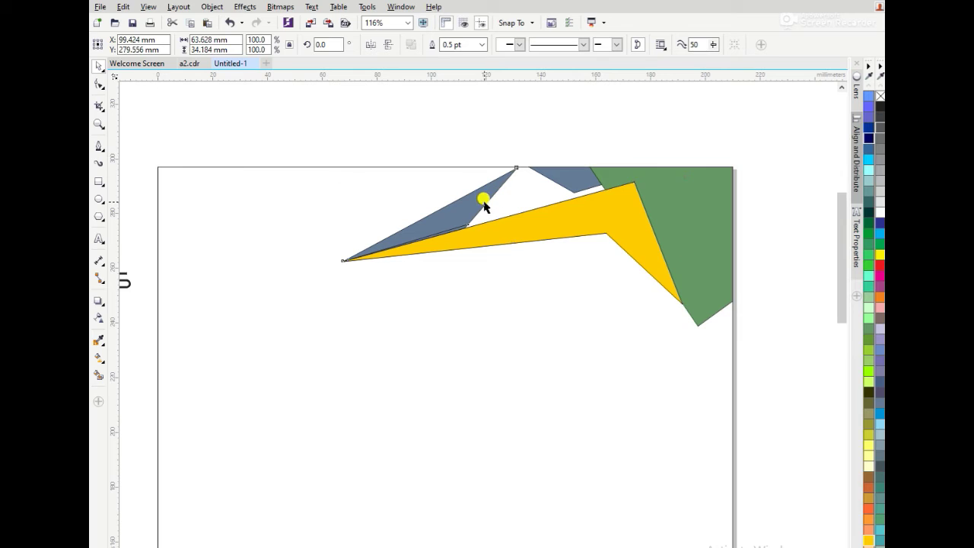
left_click(455, 232, "shift")
left_click(433, 42)
left_click(526, 108)
key("ctrl+z")
left_click_drag(462, 210, 461, 161)
key("ctrl+z")
left_click(474, 122)
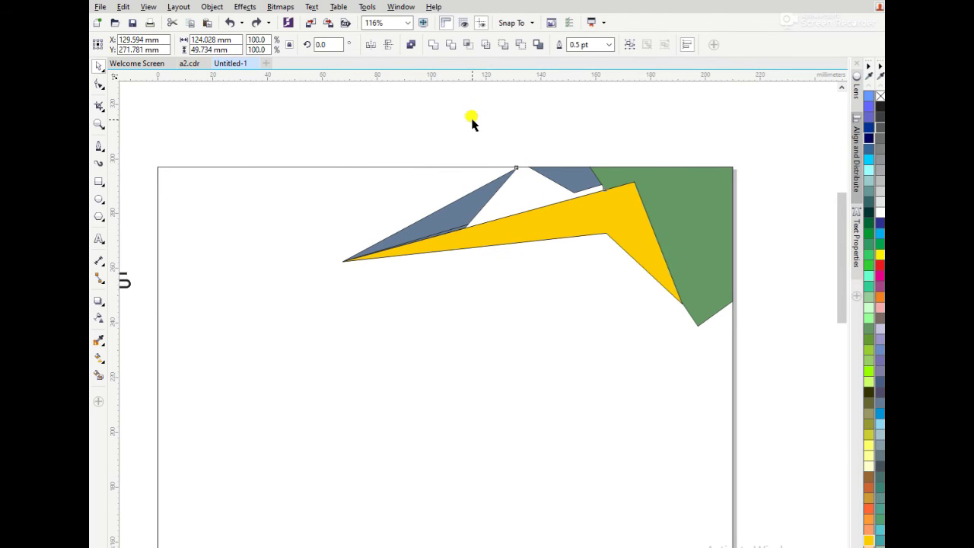
Delete the thin sliver beneath the upper-left blue piece
left_click(460, 230)
key("z")
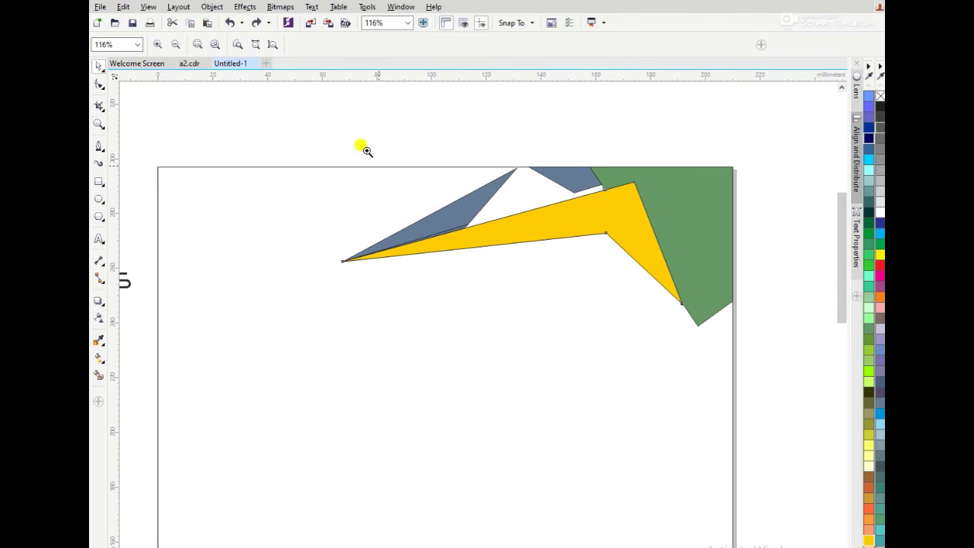
key("space")
left_click_drag(306, 289, 485, 216)
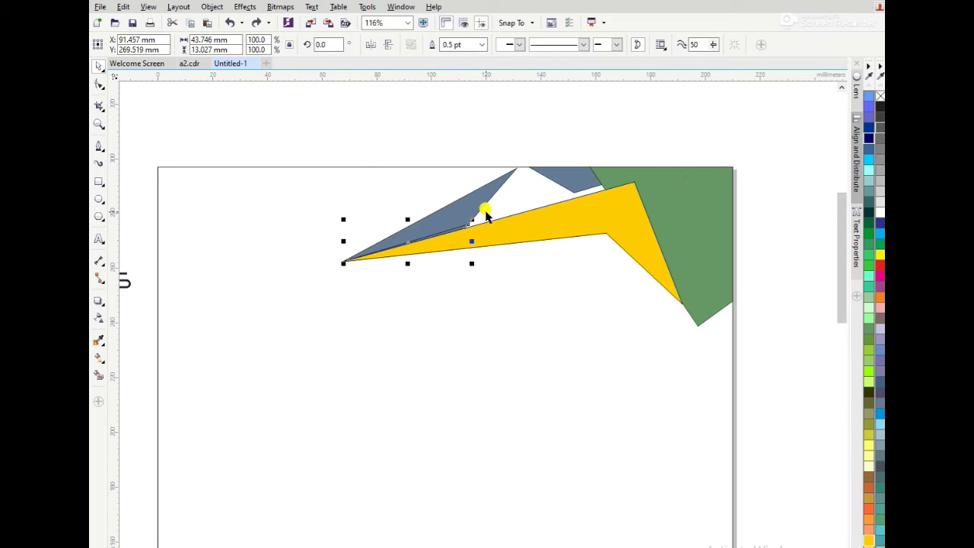
left_click(486, 217)
Fill the upper-left blue piece with the muted green sampled from the corner shape
left_click(479, 206)
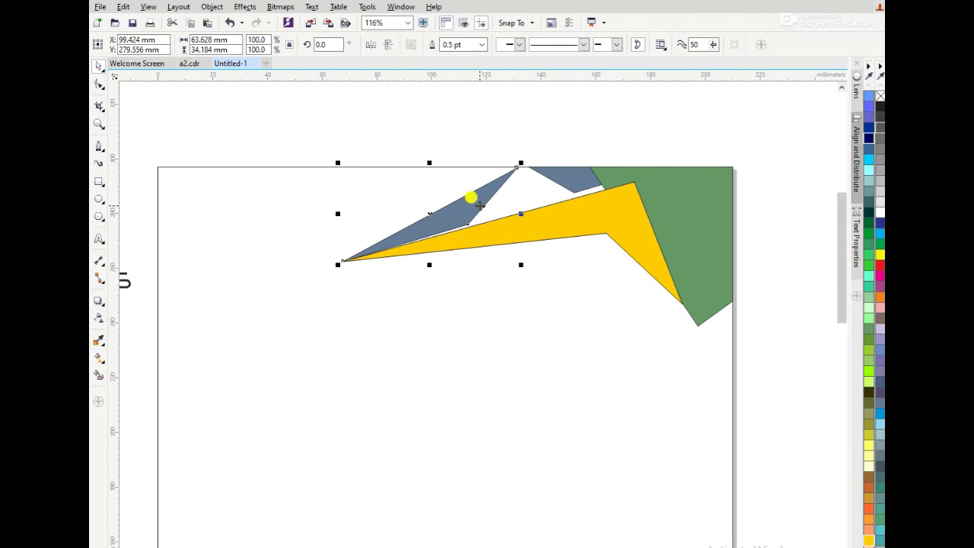
left_click(98, 340)
left_click(676, 208)
left_click(455, 206)
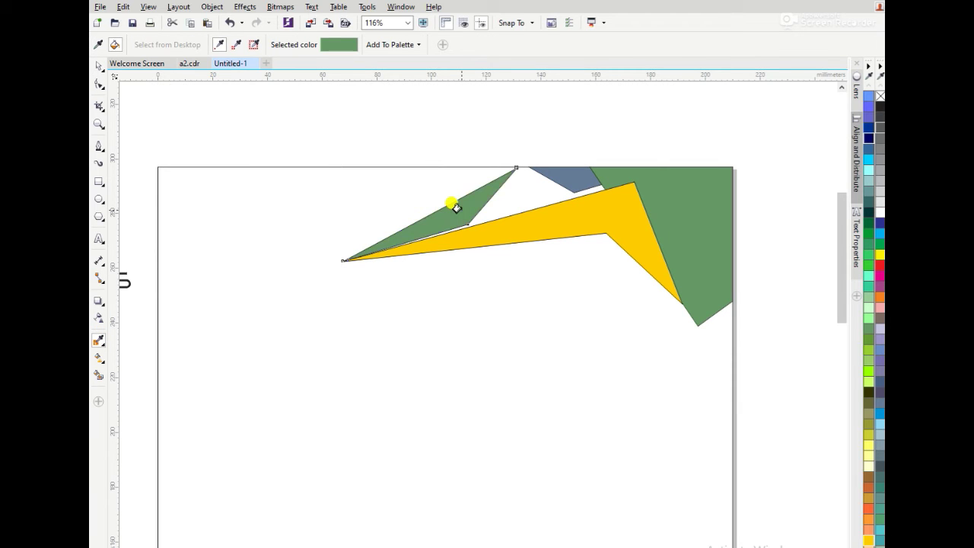
Reshape the left green piece so its lower corner meets the yellow wedge and its tip meets the page's top edge
key("z")
left_click_drag(370, 139, 588, 309)
key("space")
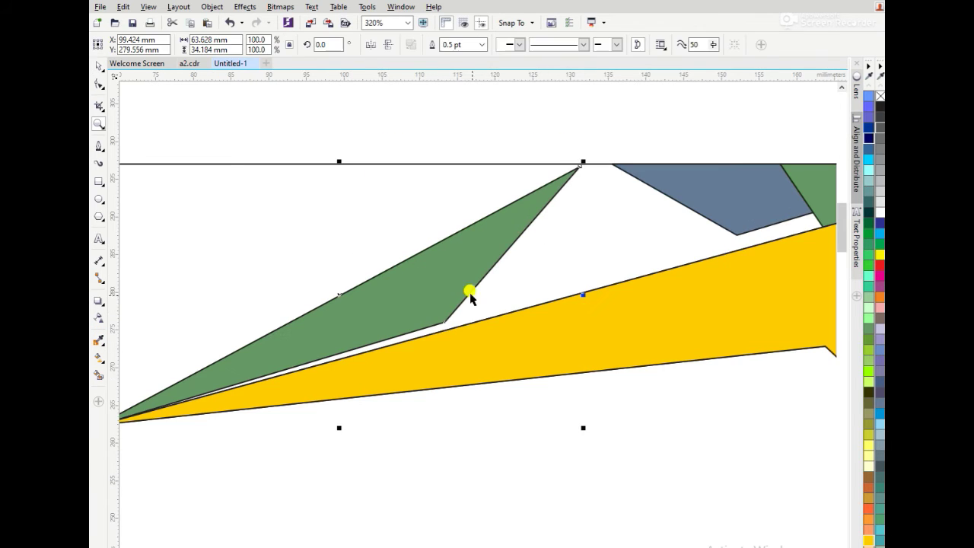
key("F10")
left_click(445, 324)
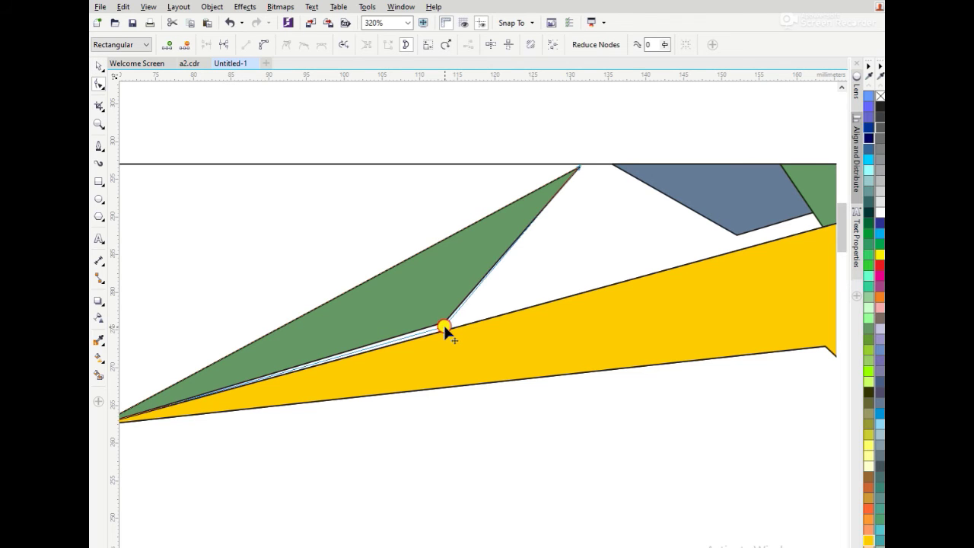
left_click_drag(445, 330, 446, 330)
left_click_drag(580, 167, 585, 162)
key("space")
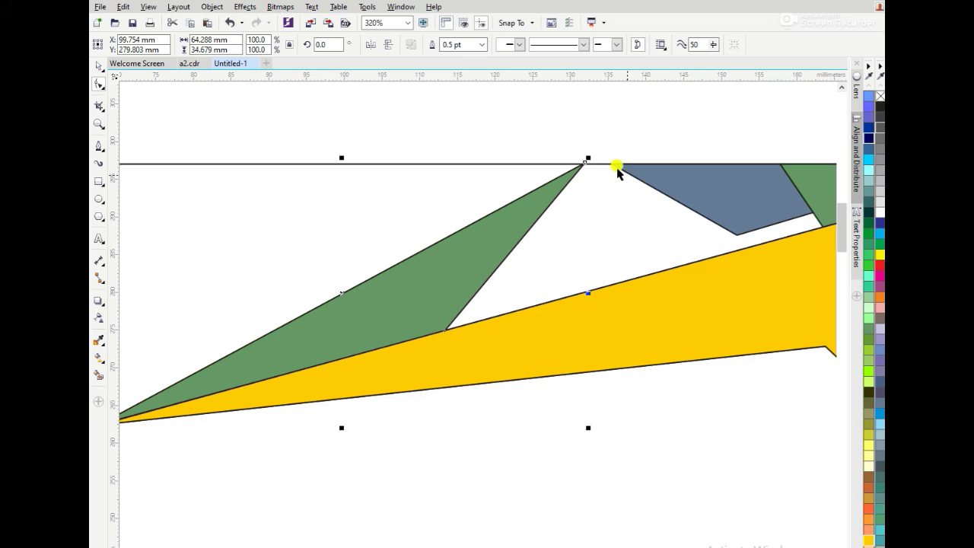
Reshape the remaining blue piece's corners to fill the gap between both green shapes and the yellow wedge
left_click(652, 190)
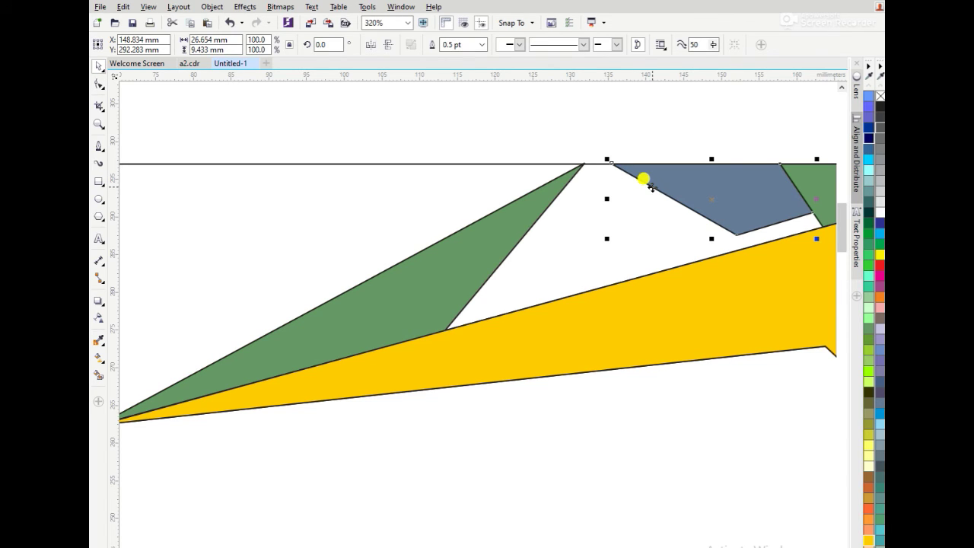
key("F10")
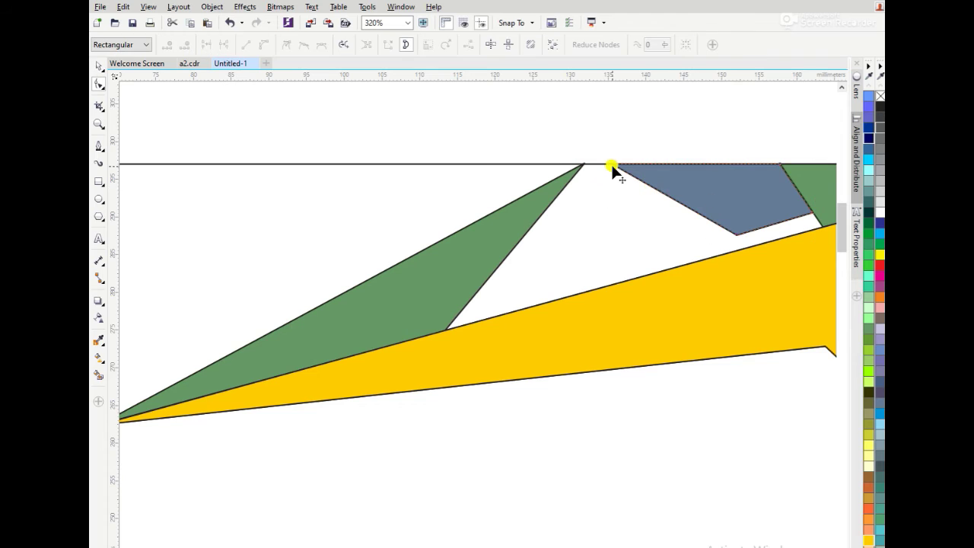
left_click_drag(610, 162, 583, 163)
left_click_drag(735, 236, 442, 329)
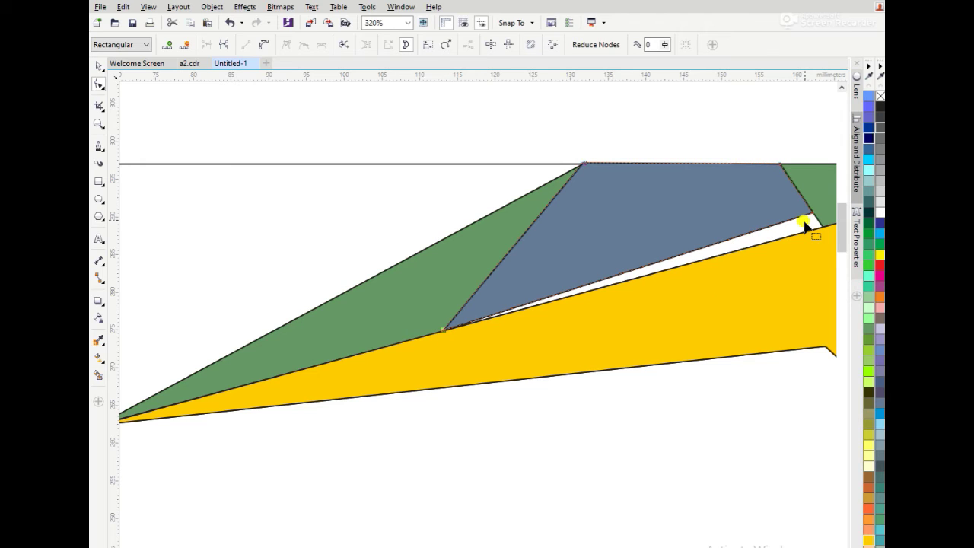
left_click_drag(811, 214, 819, 226)
Fill the reshaped four-sided piece between the green shapes with black
left_click(875, 119)
key("F3")
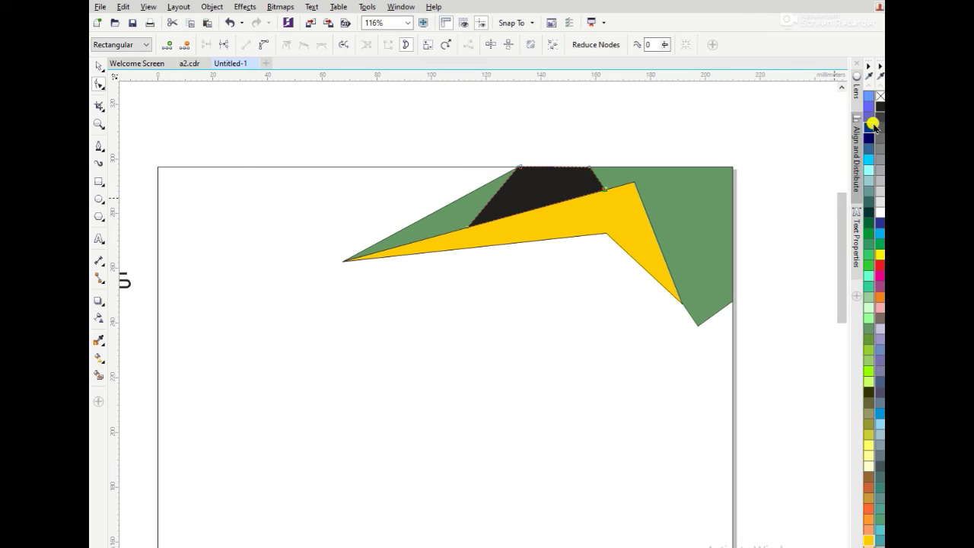
key("space")
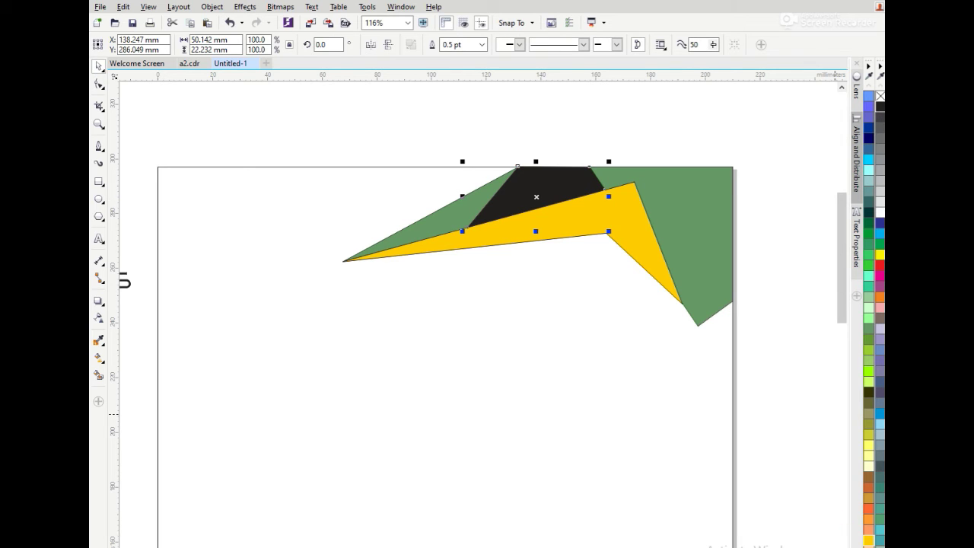
left_click(869, 546)
left_click(833, 95)
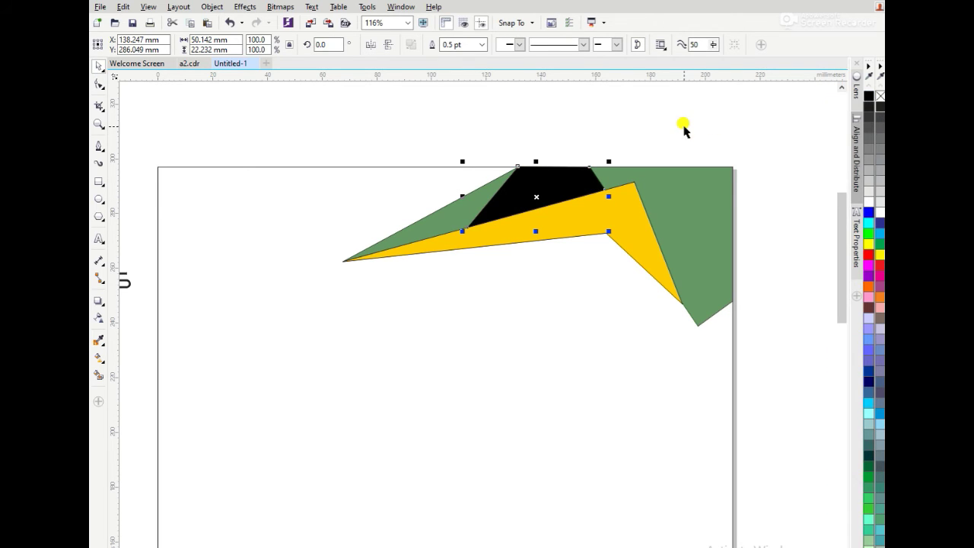
Remove the outlines from all the coloured header shapes
left_click_drag(293, 145, 770, 370)
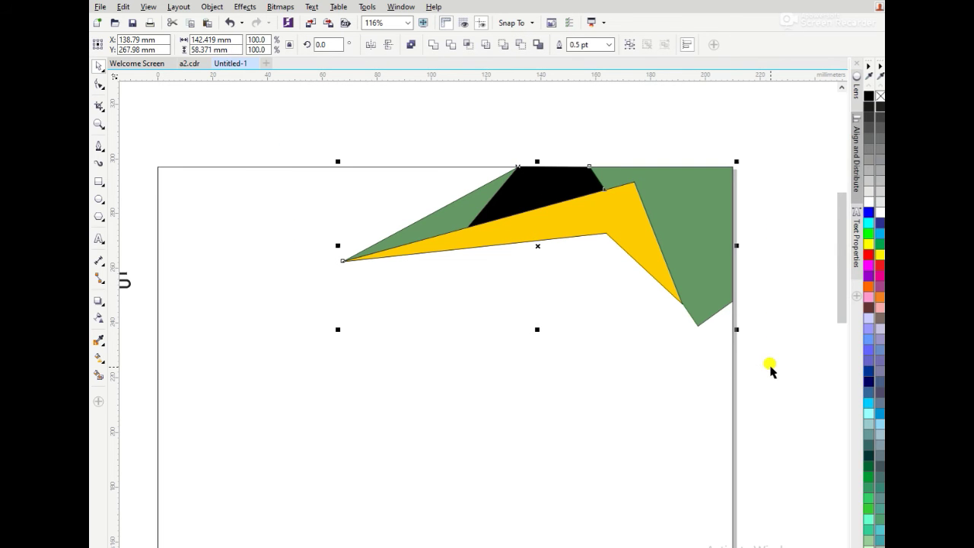
left_click(674, 117)
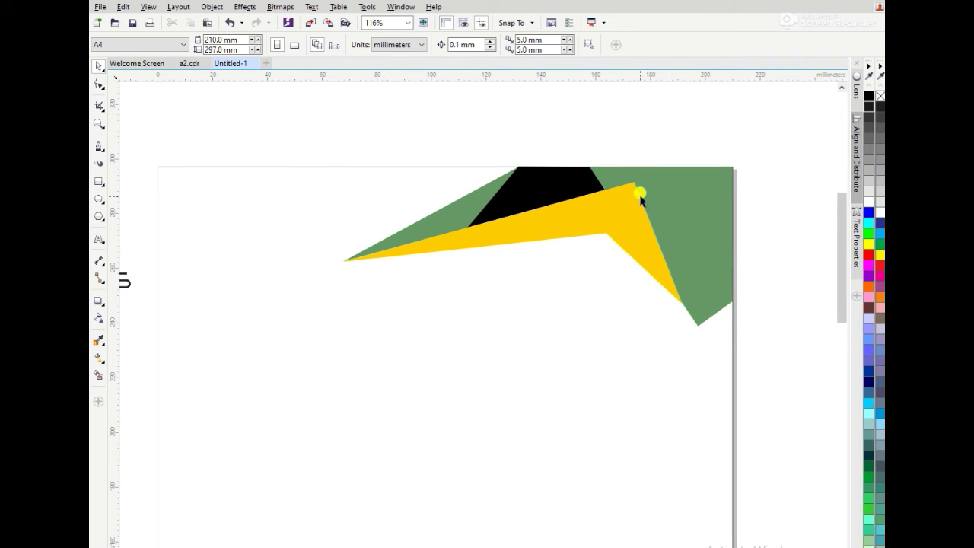
Shrink the page-sized rectangle to about 73 by 34 mm in the page's upper-left corner
left_click(322, 168)
scroll(322, 168, "down", 4)
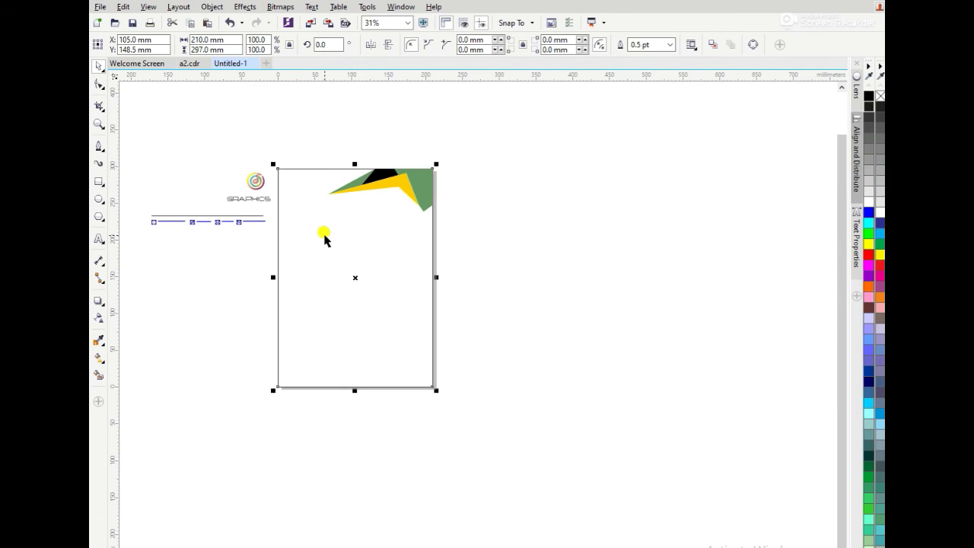
left_click_drag(357, 390, 386, 185)
key("z")
left_click_drag(267, 160, 443, 221)
key("space")
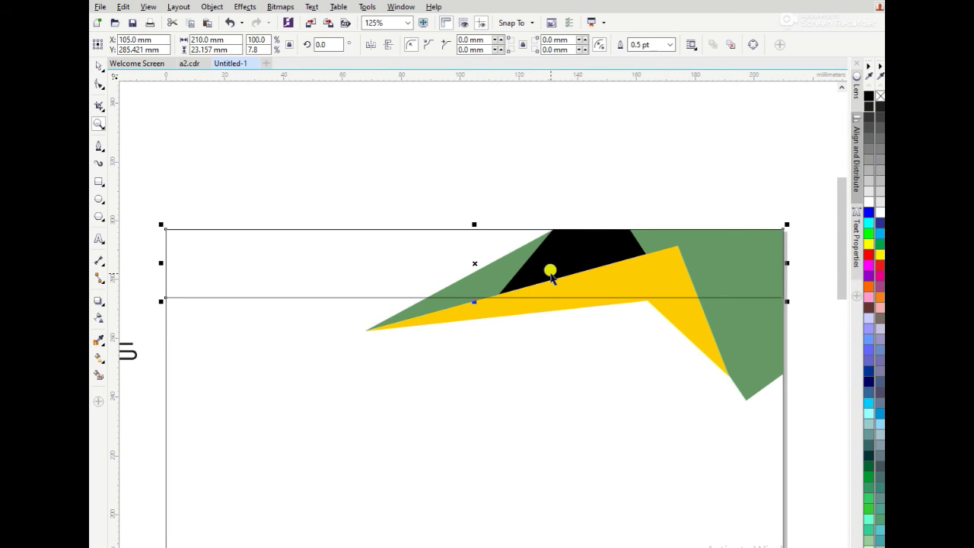
left_click_drag(468, 300, 469, 329)
left_click_drag(784, 278, 386, 248)
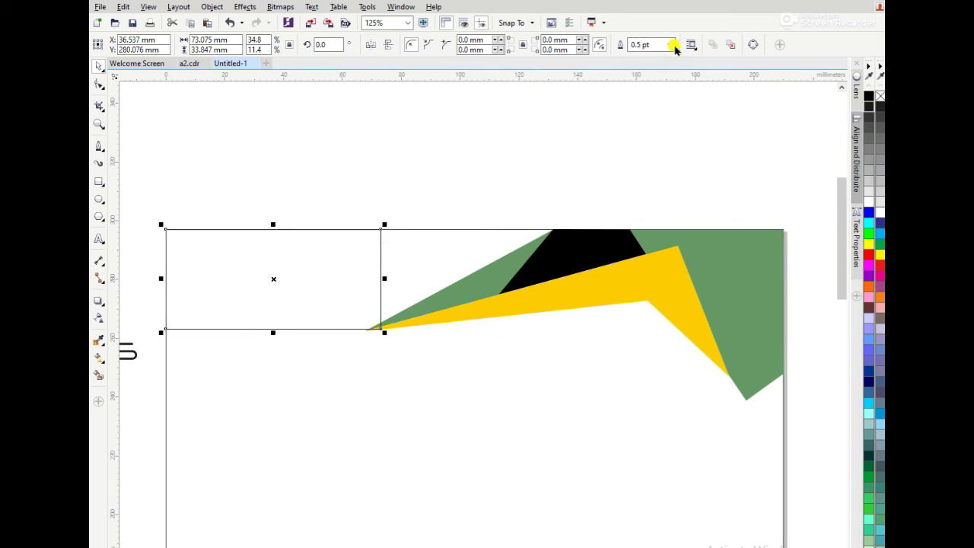
Convert the small rectangle to curves and extend its upper-right corner to the left green piece's top tip
left_click(752, 44)
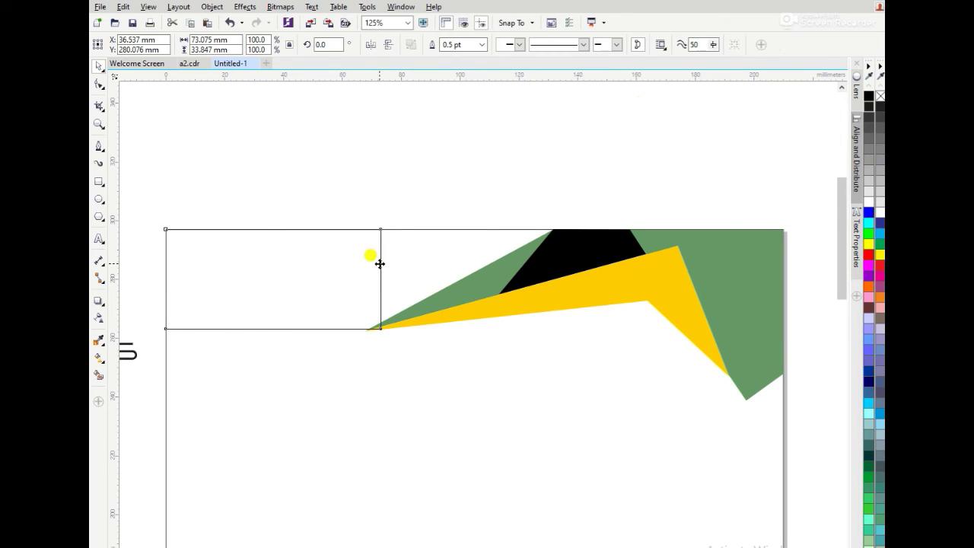
key("F10")
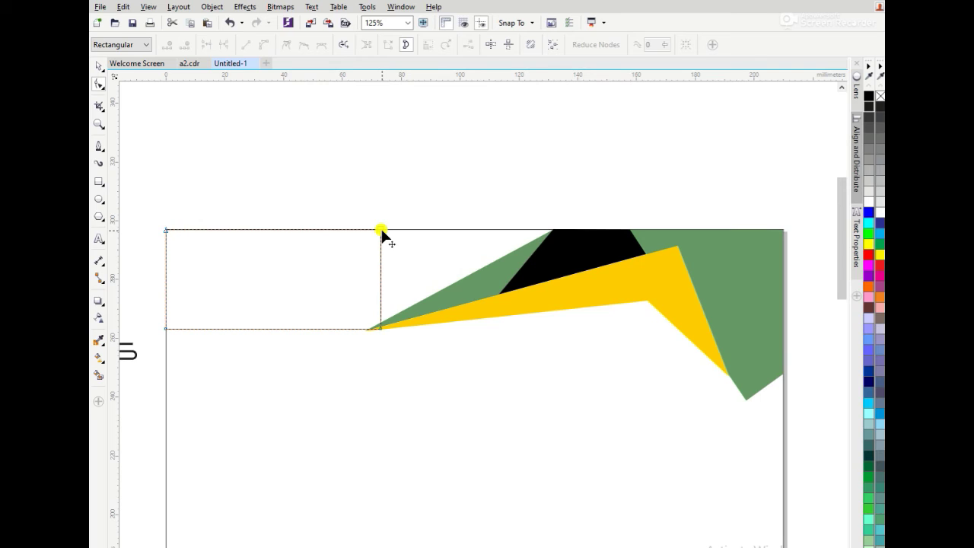
left_click_drag(382, 232, 551, 247)
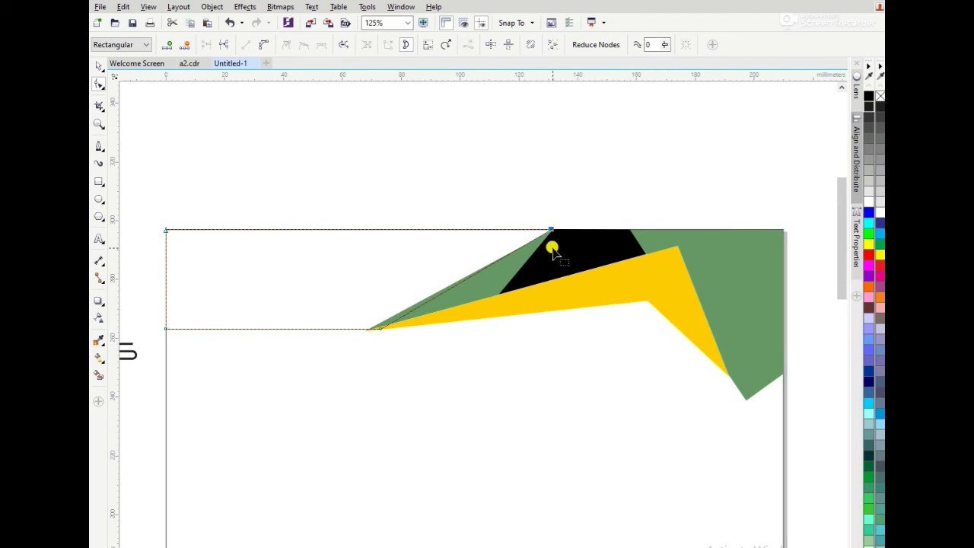
key("space")
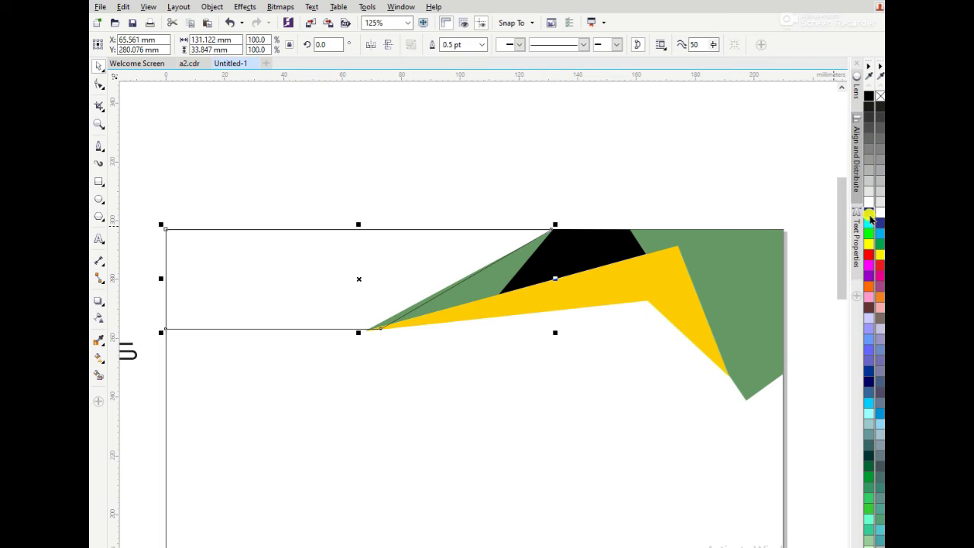
Fill the extended upper-left shape with a very dark navy
left_click_drag(868, 383, 852, 409)
left_click(547, 185)
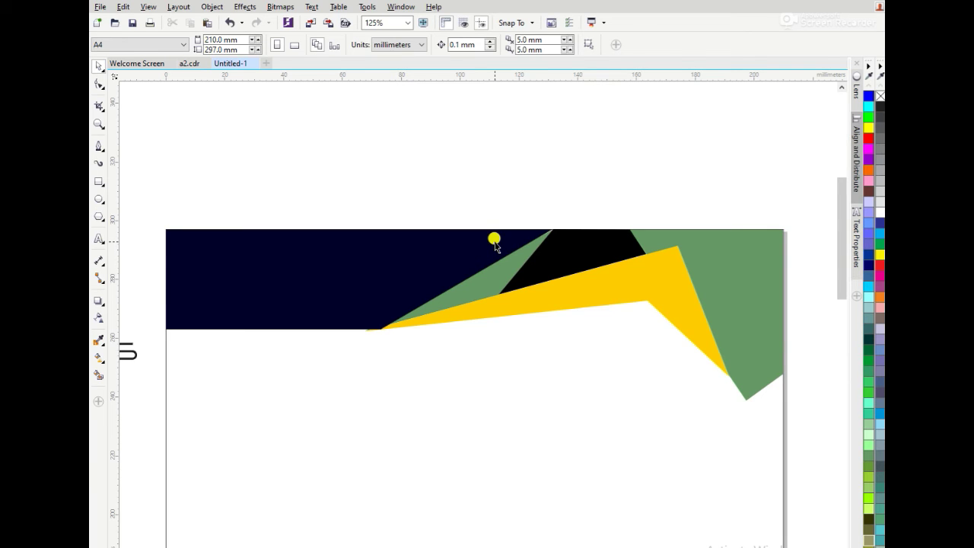
left_click(495, 243)
left_click(517, 178)
scroll(517, 178, "down", 2)
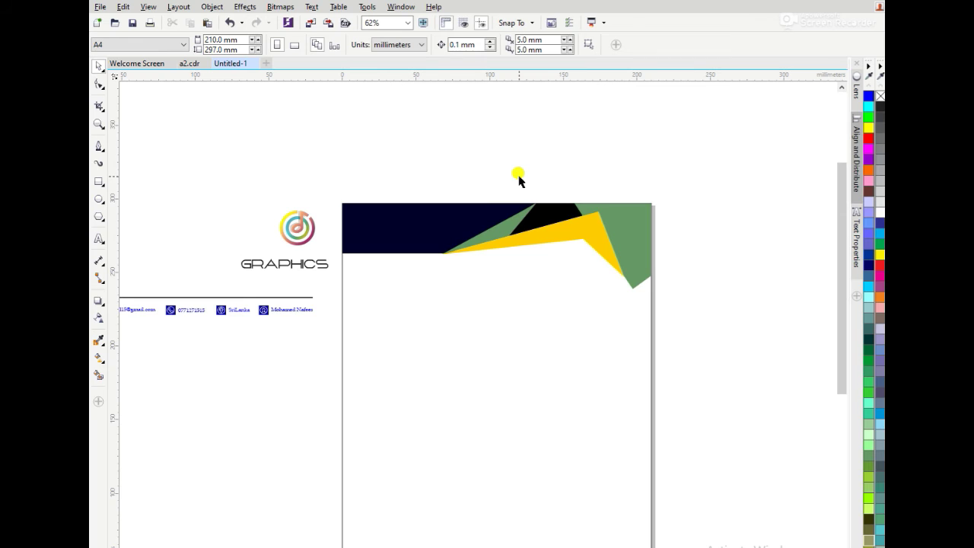
Fill the black four-sided piece with dark blue
left_click(480, 207)
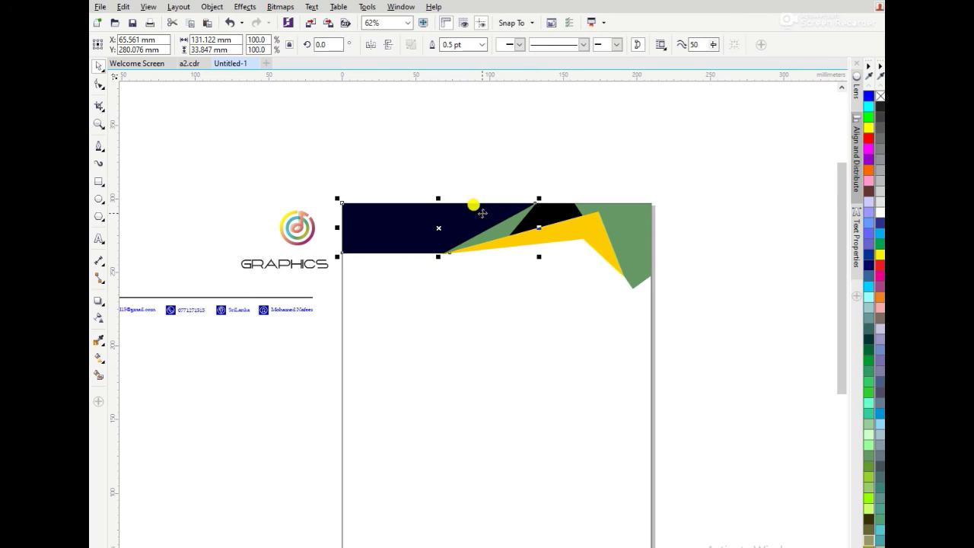
left_click(542, 214)
left_click(868, 254)
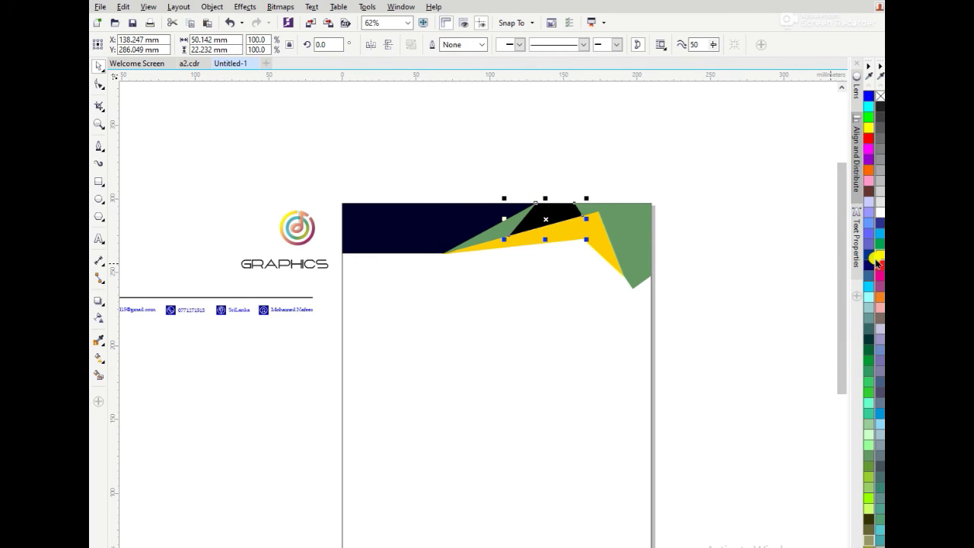
left_click(660, 165)
Try a turquoise fill on the blue four-sided piece and undo it
left_click(544, 212)
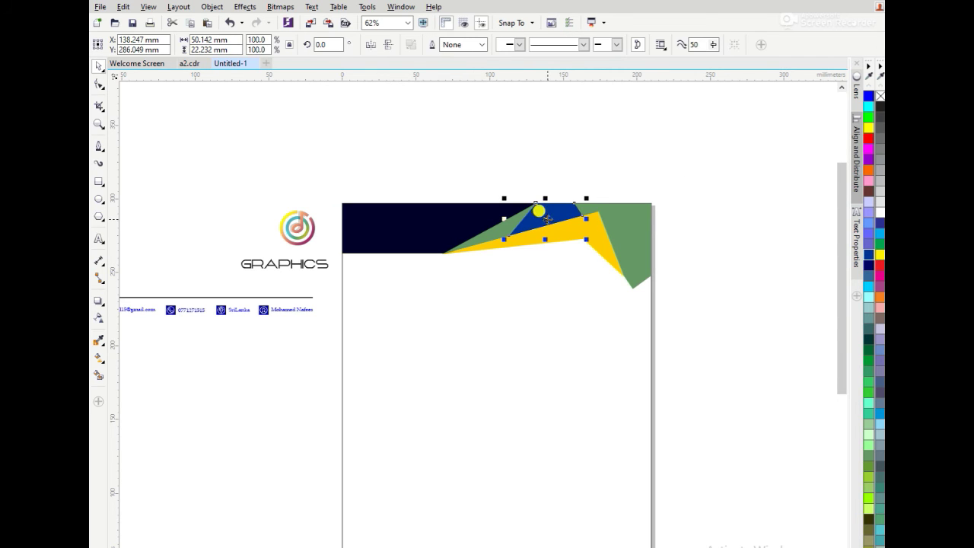
left_click(868, 415)
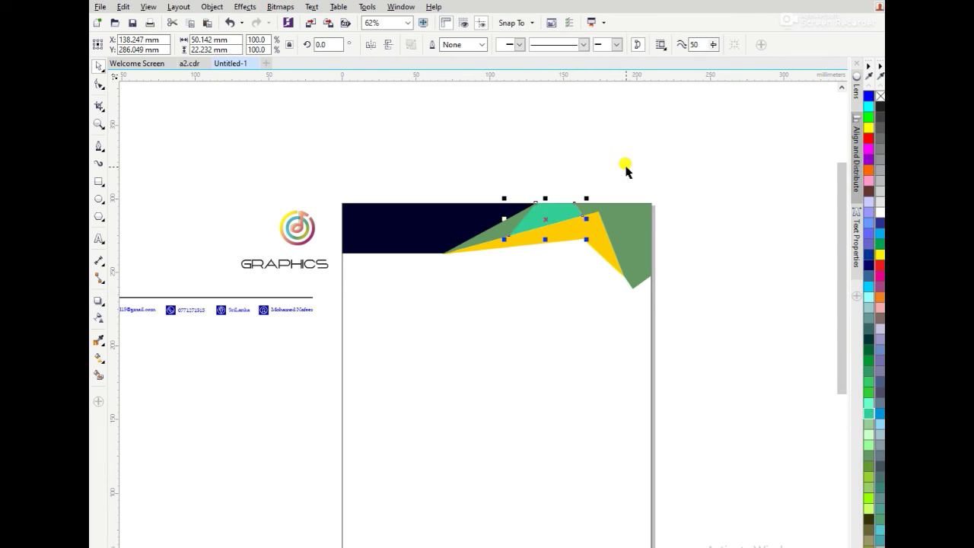
key("ctrl+z")
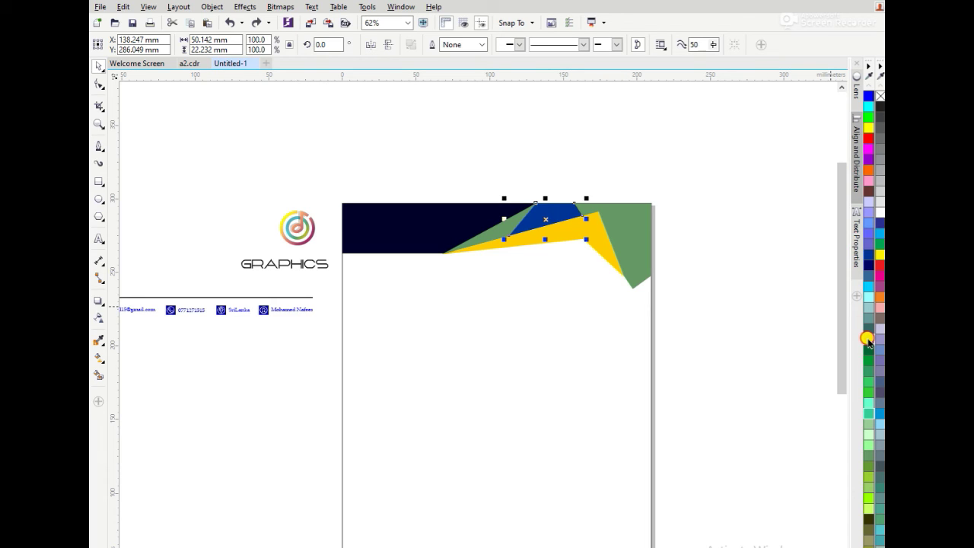
Fill the four-sided piece between the green shapes with a very dark green shade
left_click_drag(868, 340, 831, 356)
left_click(605, 180)
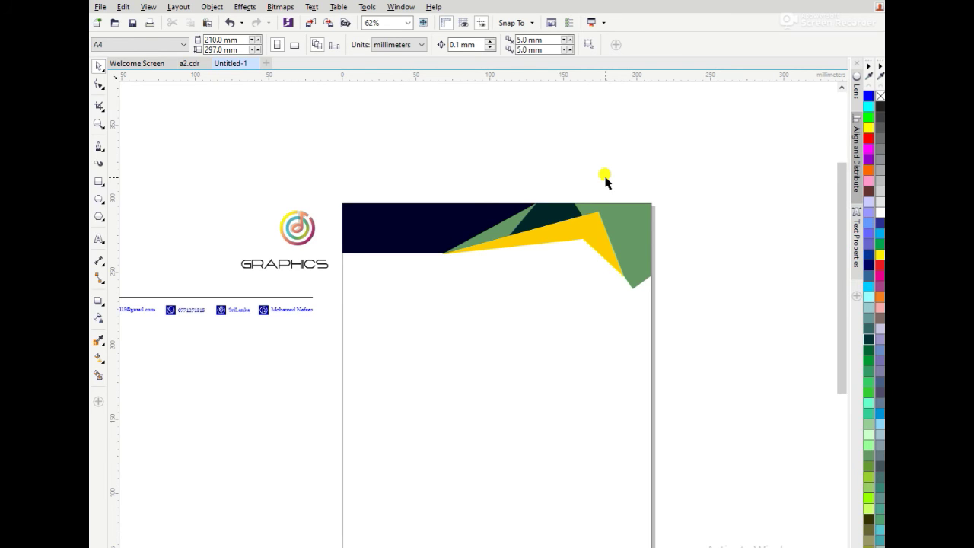
Add a Flat Bottom Right drop shadow to the yellow wedge and pull the shadow in close to the shape
scroll(605, 181, "down", 2)
key("z")
left_click_drag(466, 176, 647, 252)
key("space")
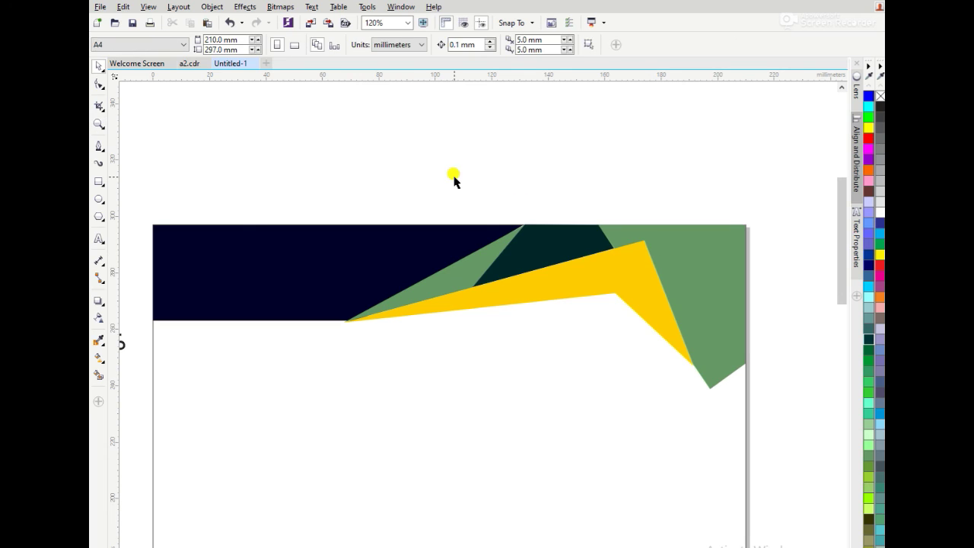
left_click(613, 257)
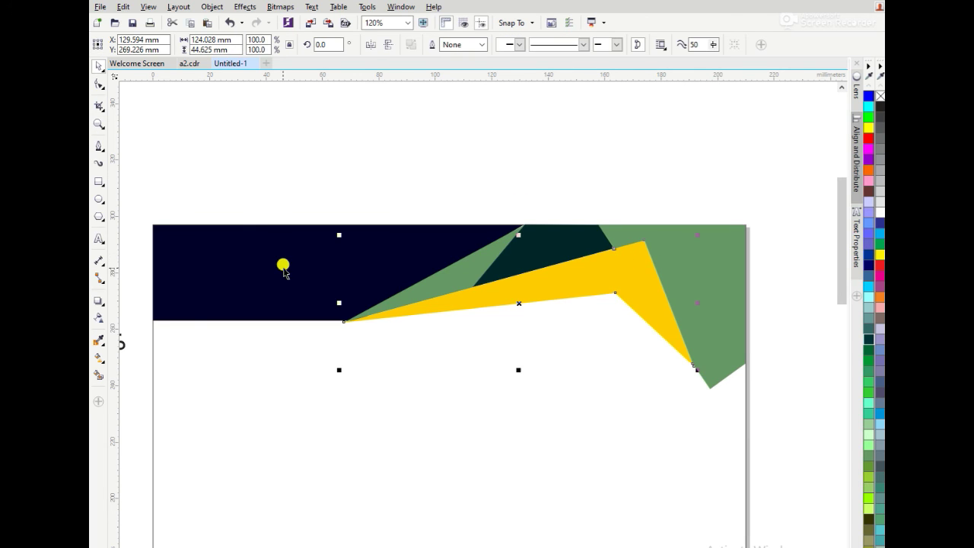
left_click(98, 300)
left_click(145, 45)
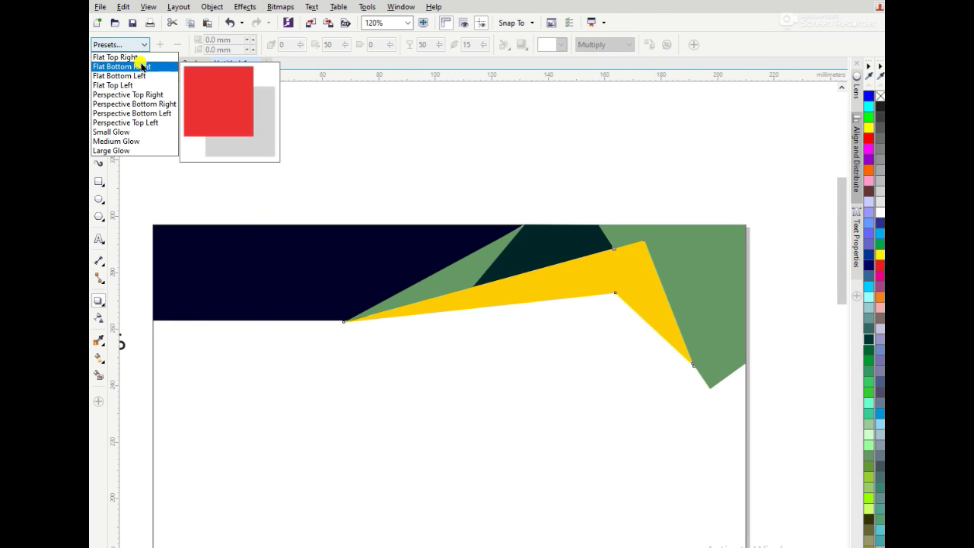
left_click(119, 66)
left_click_drag(636, 414, 611, 363)
key("space")
left_click(540, 184)
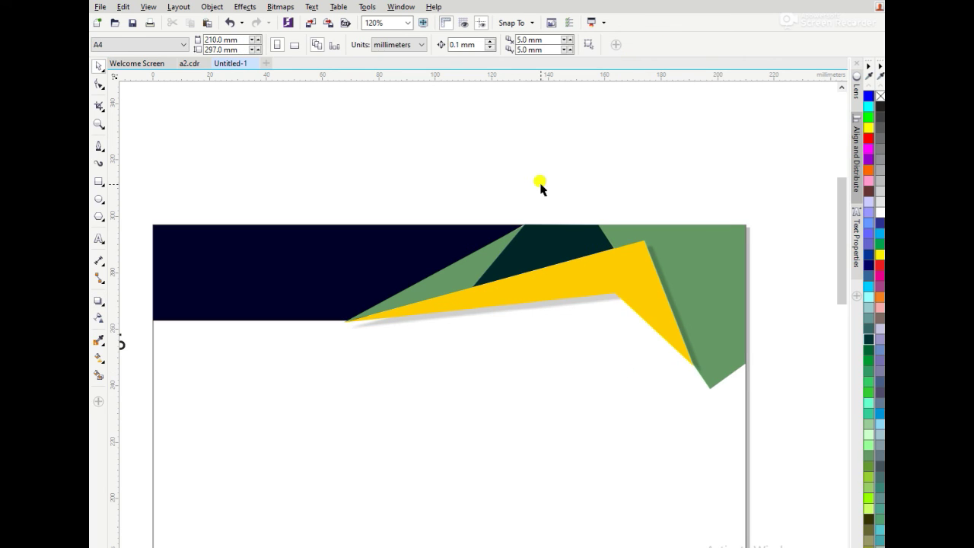
Add a Flat Bottom Right drop shadow to the navy banner and pull the shadow in close beneath it
left_click(315, 276)
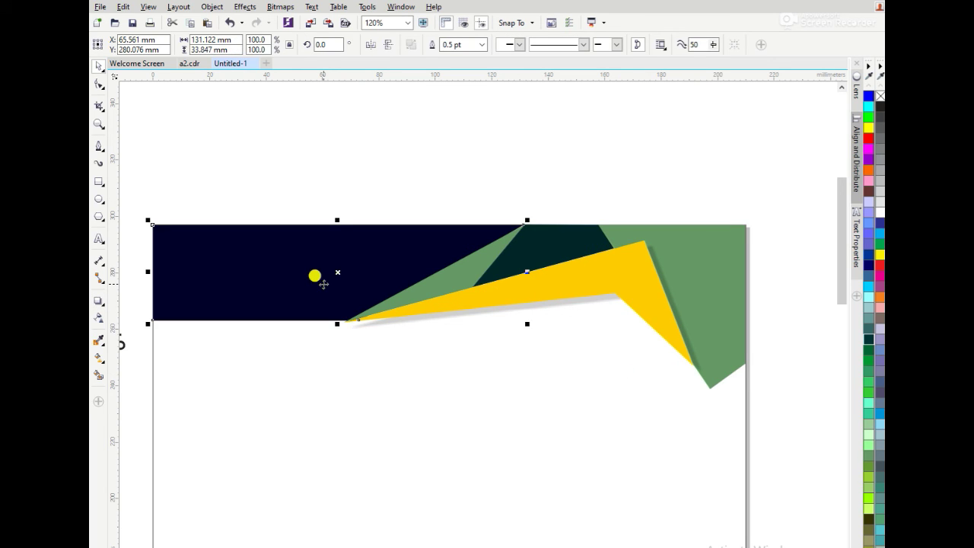
left_click(98, 304)
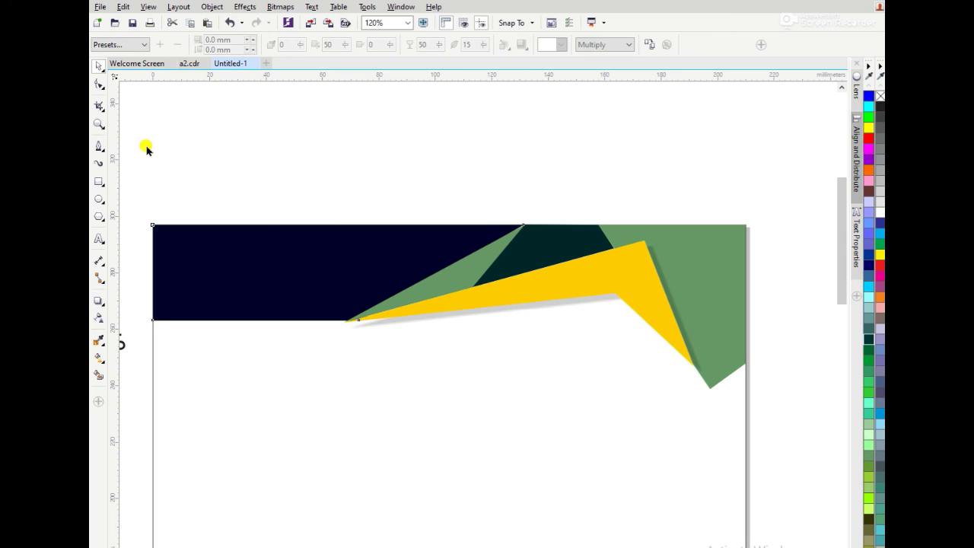
left_click(144, 44)
left_click(125, 65)
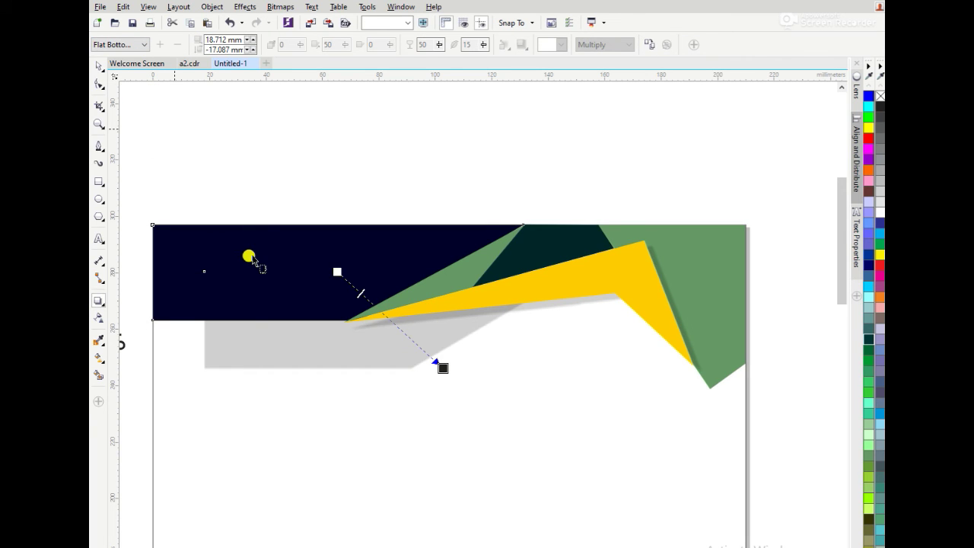
left_click_drag(440, 362, 354, 325)
key("space")
left_click(398, 191)
Move the grouped contact-details line onto the page and centre it horizontally near the bottom edge
scroll(398, 191, "down", 2)
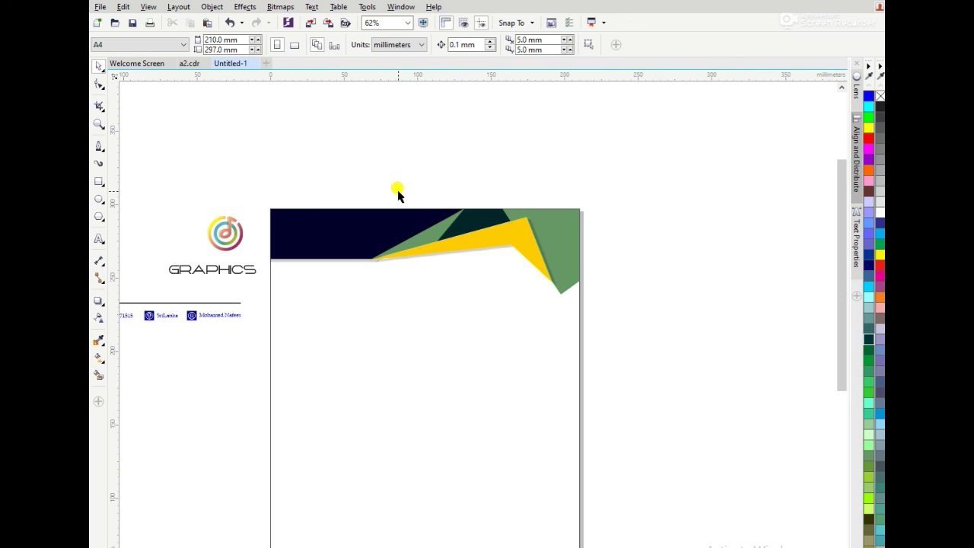
scroll(398, 192, "down", 1)
key("z")
left_click_drag(200, 175, 548, 458)
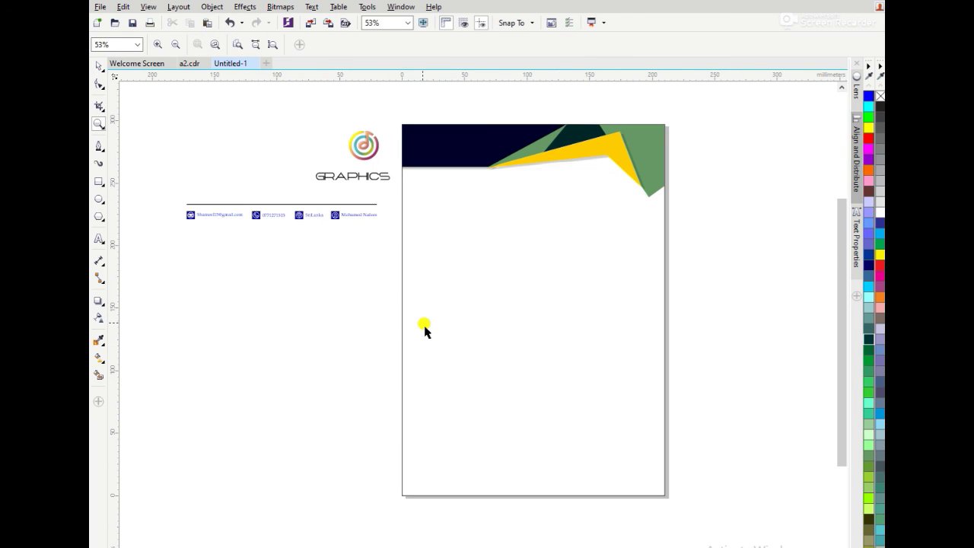
key("space")
left_click(354, 215)
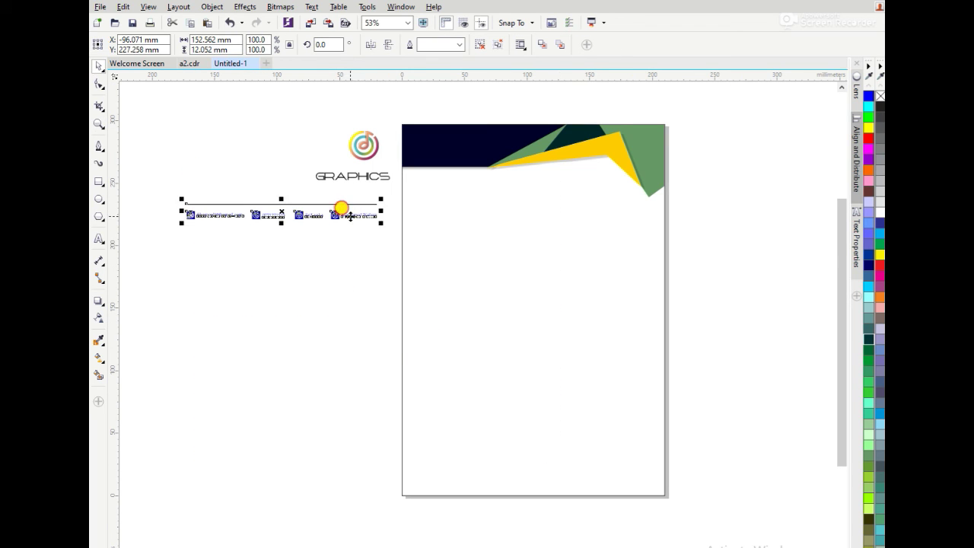
left_click_drag(341, 210, 598, 470)
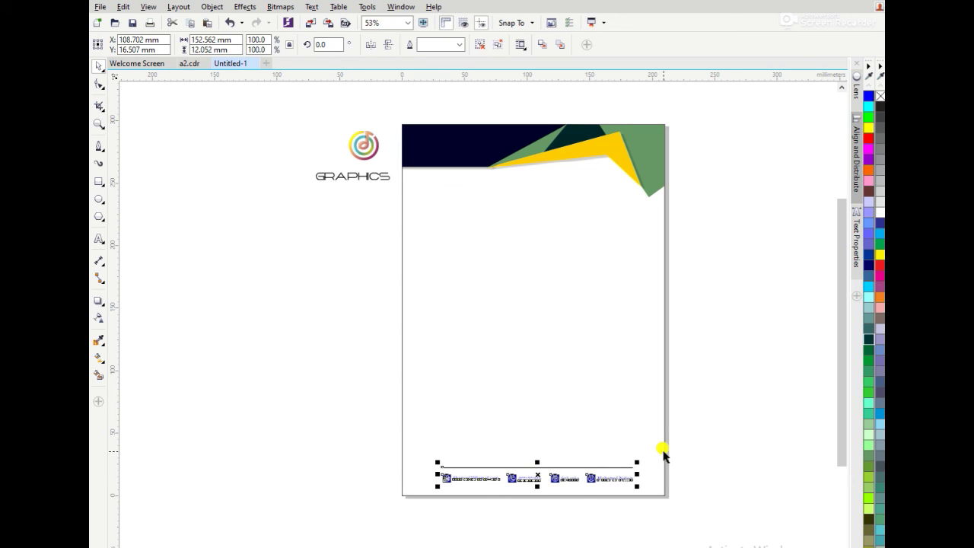
left_click(664, 451)
left_click(692, 403)
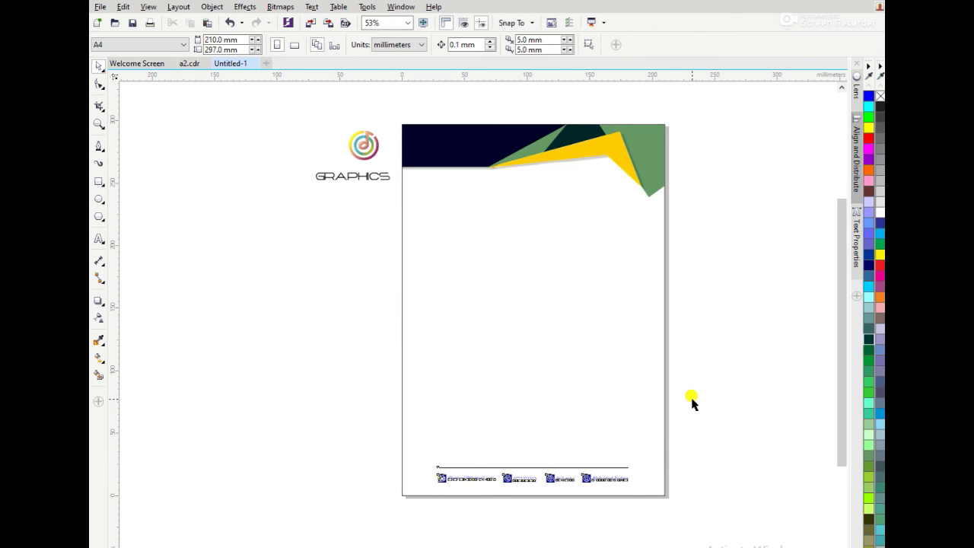
Move the round music-note logo onto the left end of the navy banner
left_click(363, 145)
left_click_drag(358, 144, 417, 143)
key("z")
left_click_drag(368, 109, 508, 193)
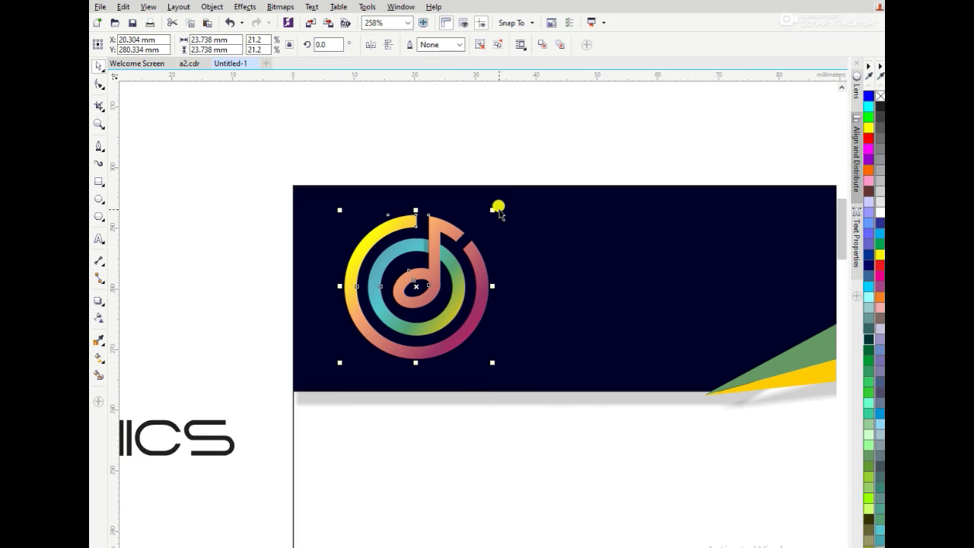
Set the GRAPHICS text to the Impact font and place it just below the navy banner, under the logo
scroll(498, 211, "down", 2)
left_click(352, 321)
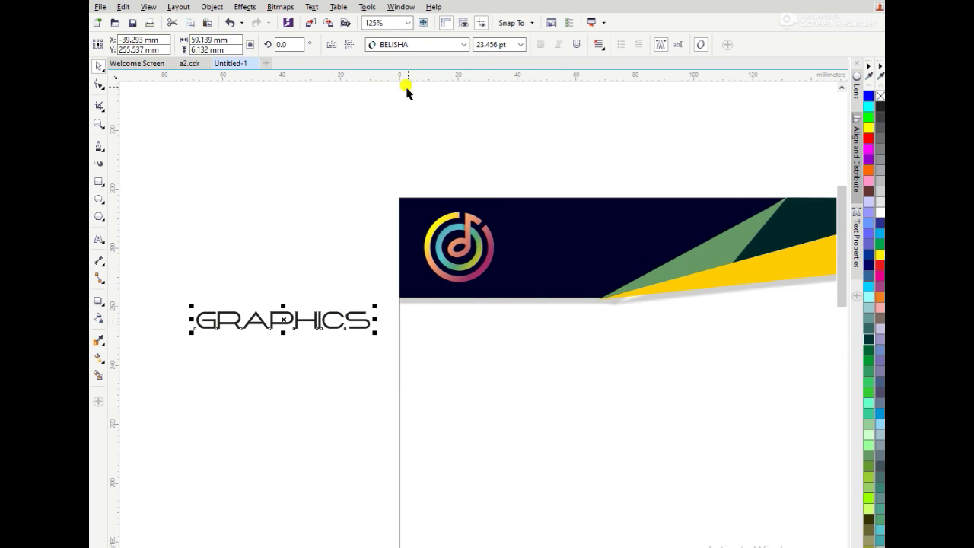
left_click(464, 44)
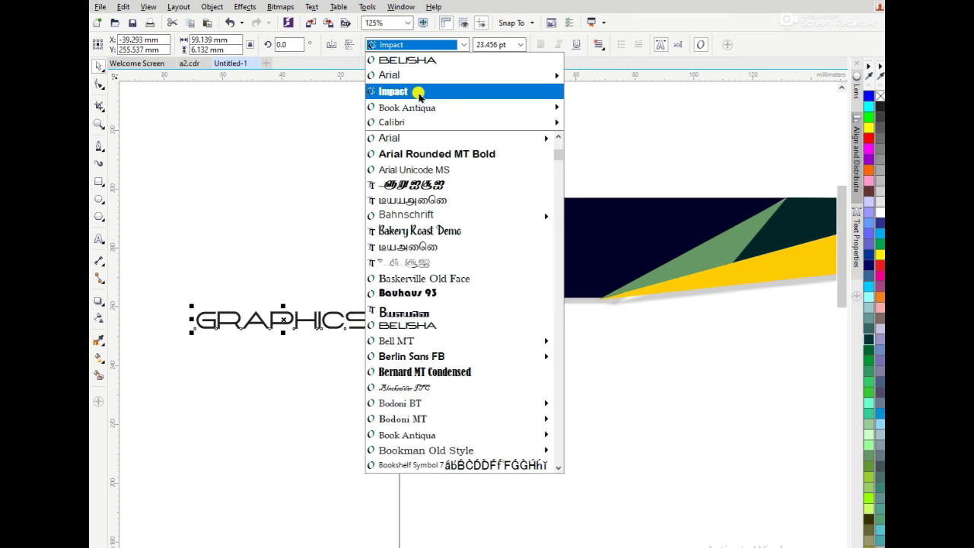
left_click(412, 91)
scroll(389, 149, "down", 2)
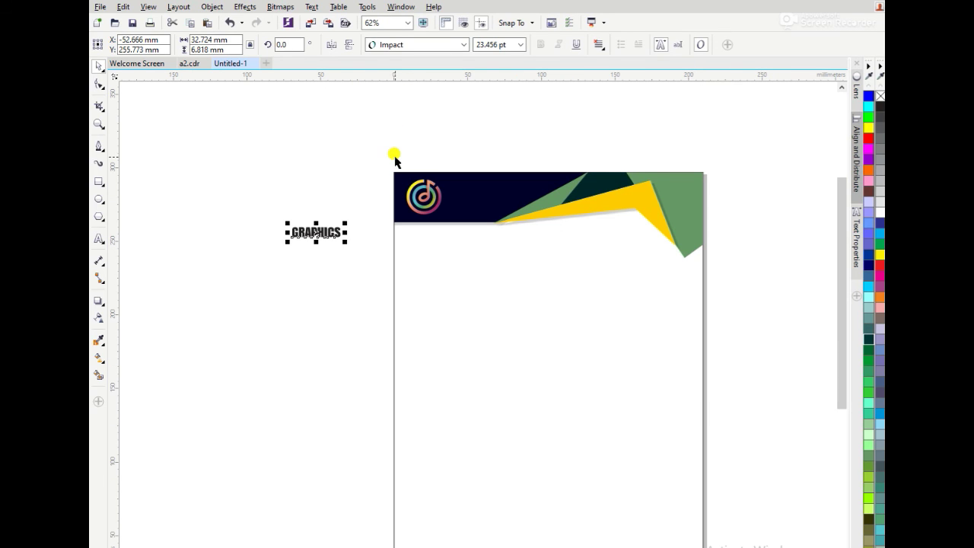
left_click_drag(305, 220, 414, 223)
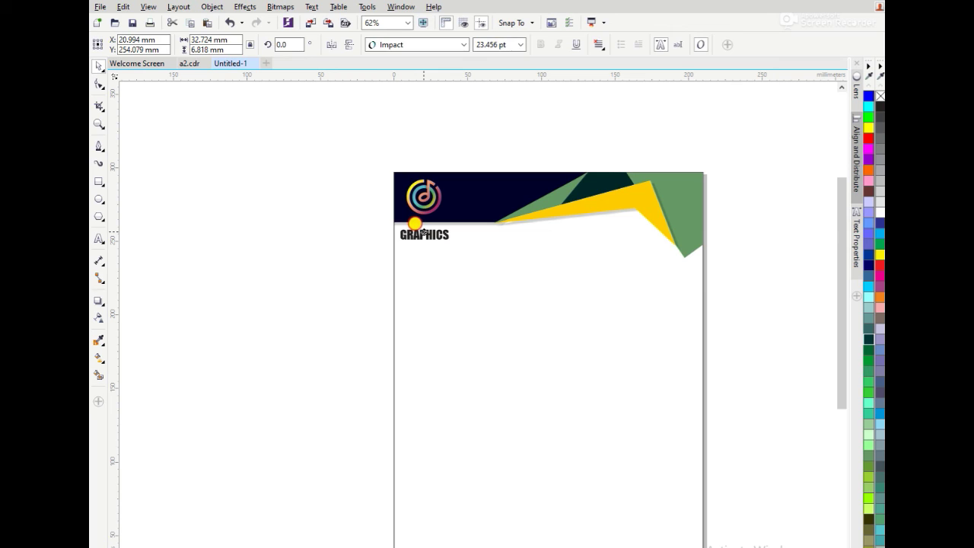
Widen the letter spacing of the GRAPHICS text until it is about 63 mm wide
key("z")
left_click_drag(373, 152, 616, 344)
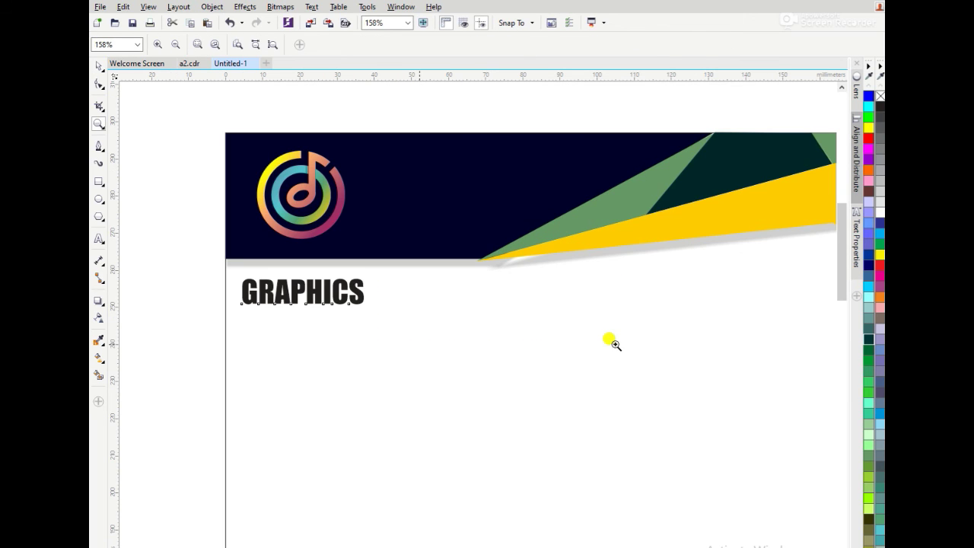
key("space")
key("F10")
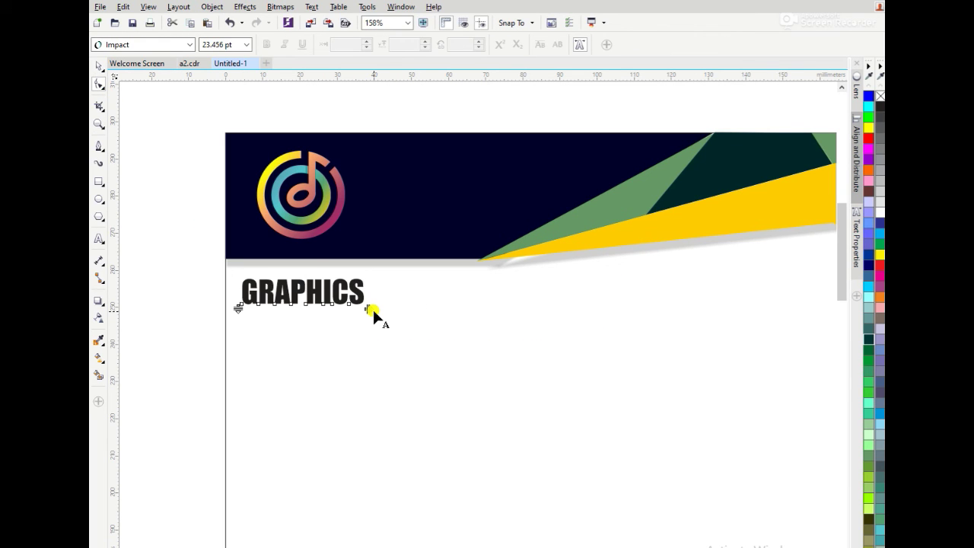
left_click_drag(372, 308, 474, 310)
key("space")
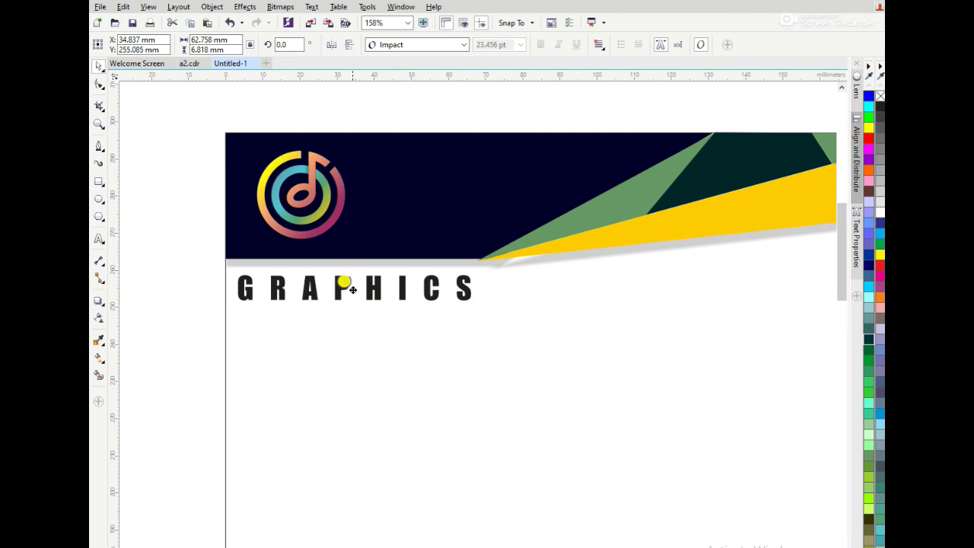
Centre the logo horizontally over the GRAPHICS text
scroll(352, 289, "down", 2)
left_click(329, 245, "shift")
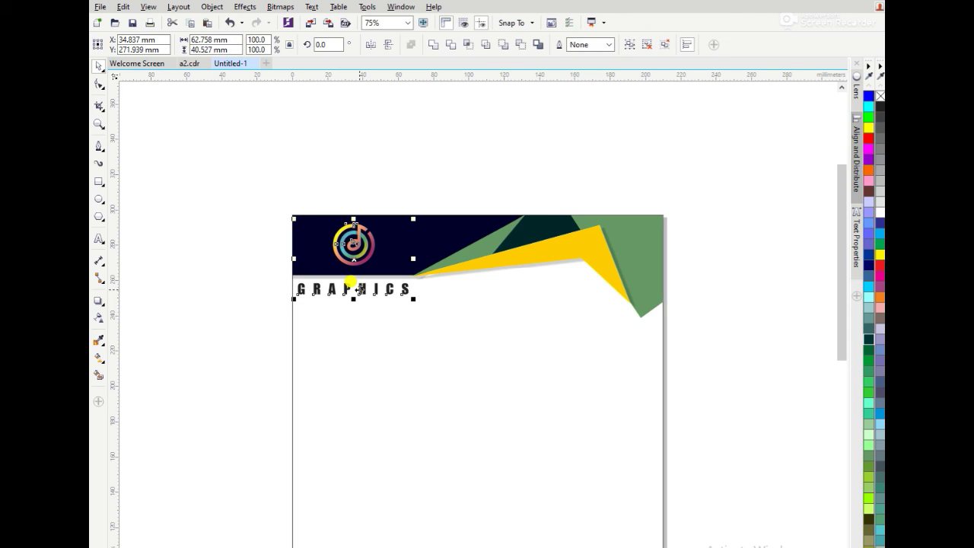
left_click(370, 195)
Examine the header up close and the whole letterhead page, including in a full-screen preview
scroll(368, 199, "down", 2)
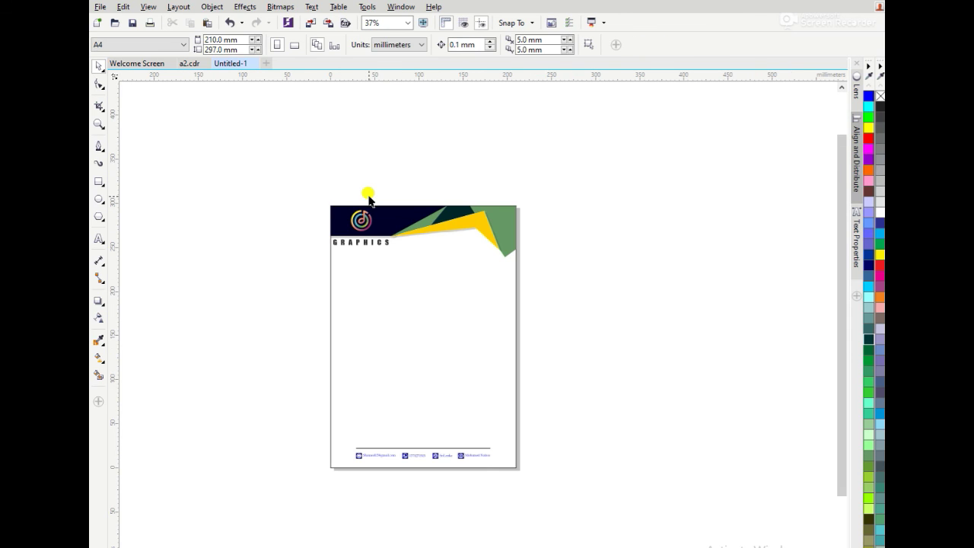
key("z")
left_click_drag(322, 191, 518, 276)
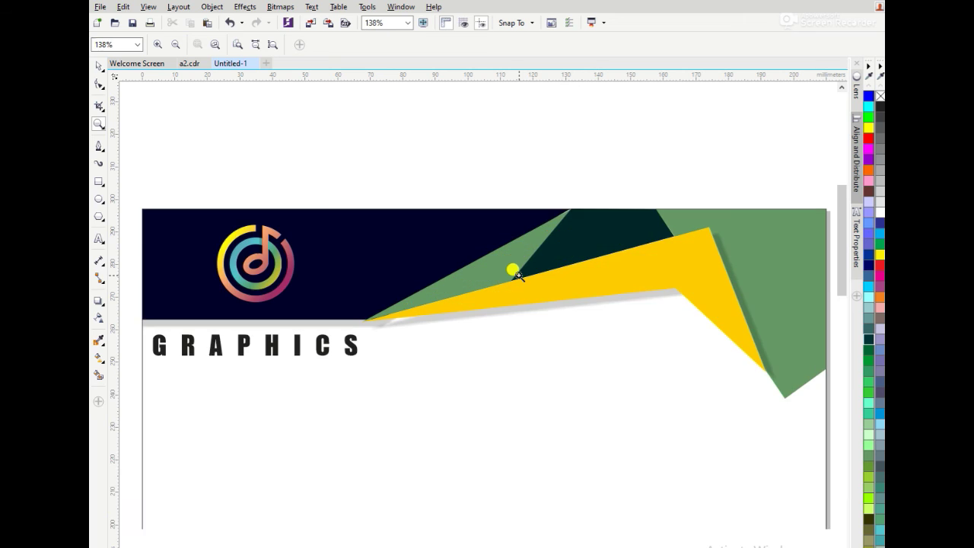
key("F3")
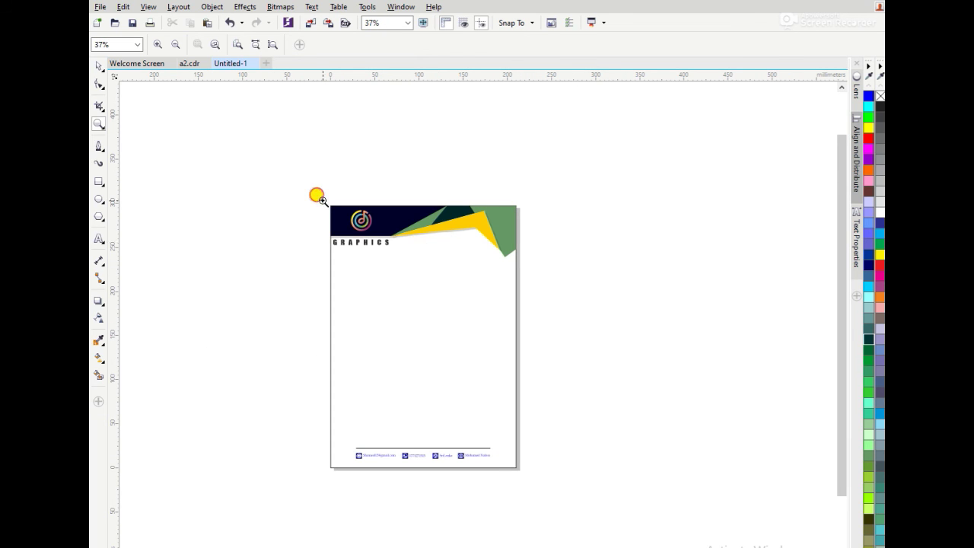
left_click_drag(322, 200, 523, 475)
key("space")
key("F9")
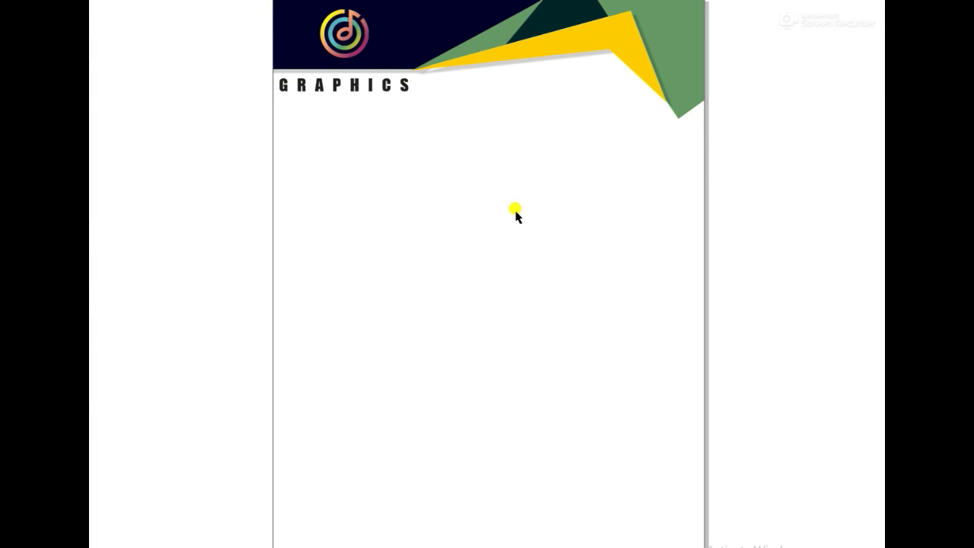
key("F9")
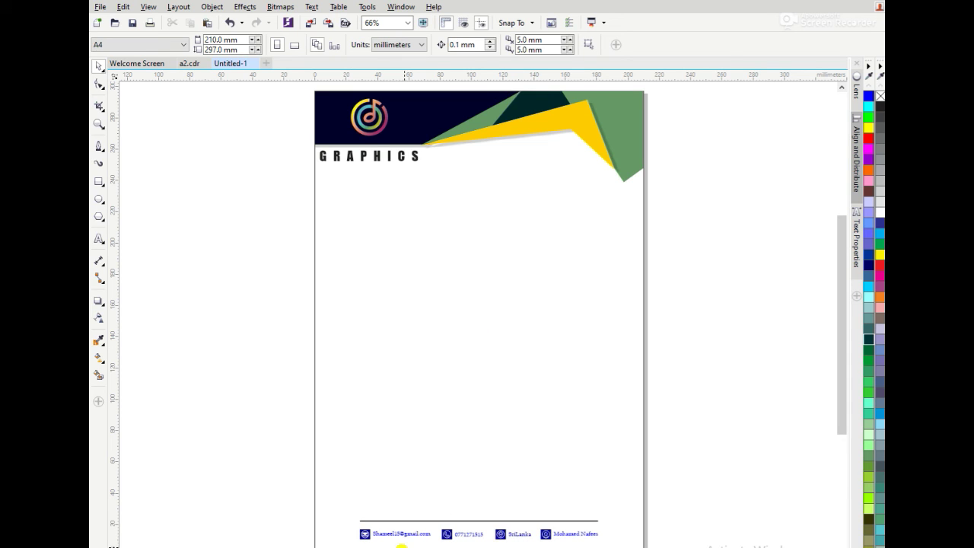